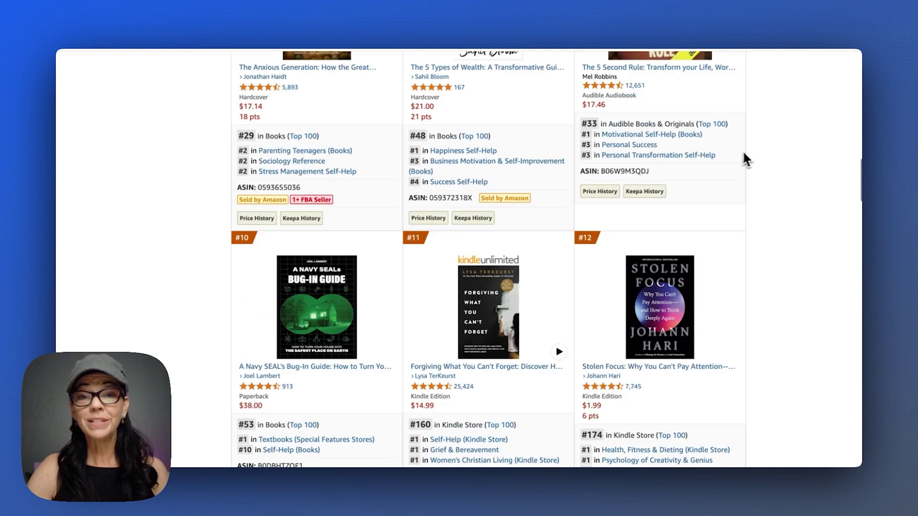
- Scroll back up through ChatGPT's list of best-selling self-help ebooks like Atomic Habits
{"action": "scroll", "coordinate": [749, 160], "scroll_direction": "up", "scroll_amount": 15}
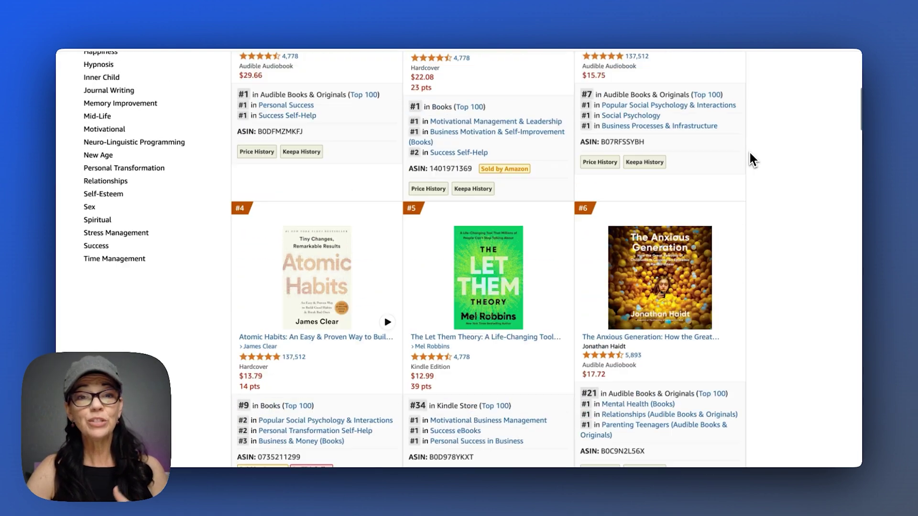
{"action": "scroll", "coordinate": [750, 153], "scroll_direction": "down", "scroll_amount": 5}
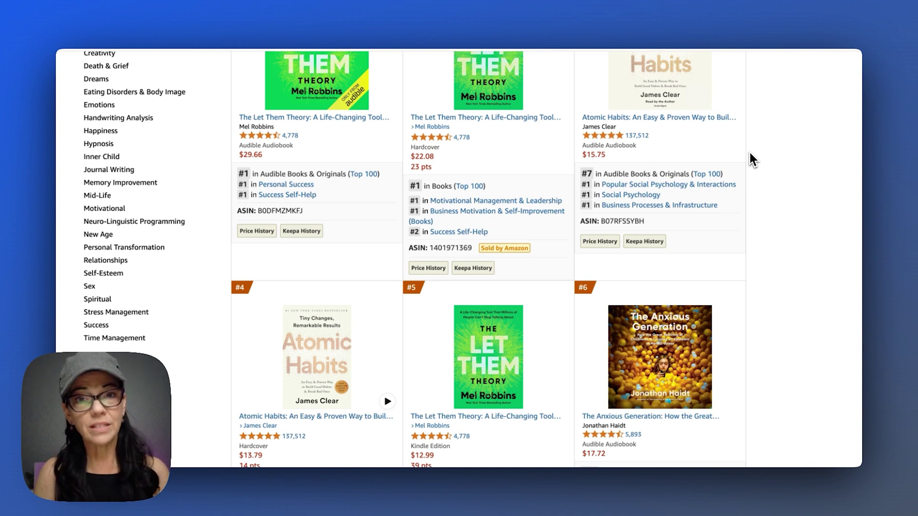
{"action": "left_click", "coordinate": [388, 4]}
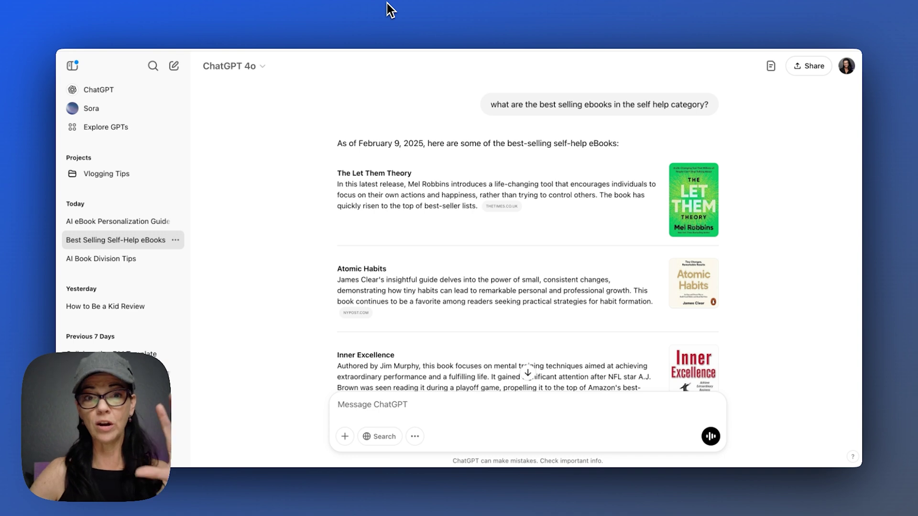
- Scroll ChatGPT's themes reply down to the 'Breaking Free: Rewriting Life on My Own Terms' outline
{"action": "scroll", "coordinate": [435, 209], "scroll_direction": "down", "scroll_amount": 1}
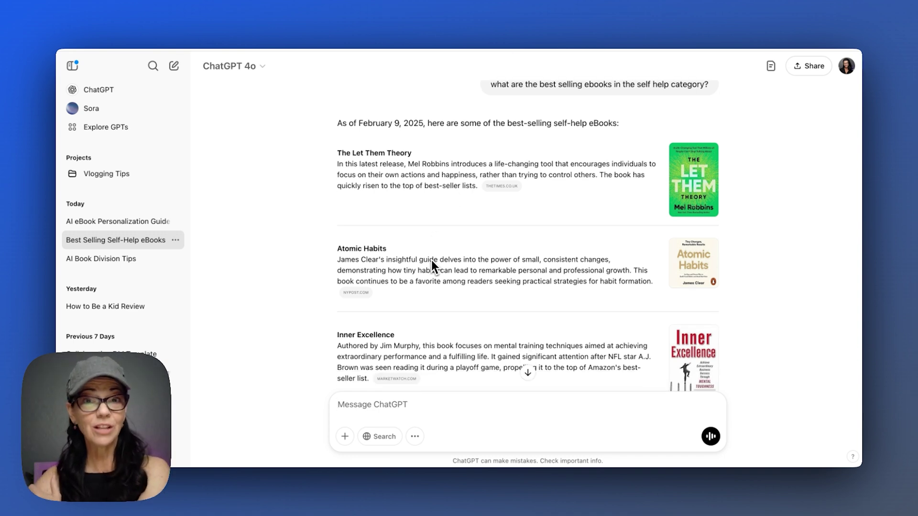
{"action": "scroll", "coordinate": [432, 260], "scroll_direction": "down", "scroll_amount": 15}
{"action": "scroll", "coordinate": [431, 260], "scroll_direction": "down", "scroll_amount": 3}
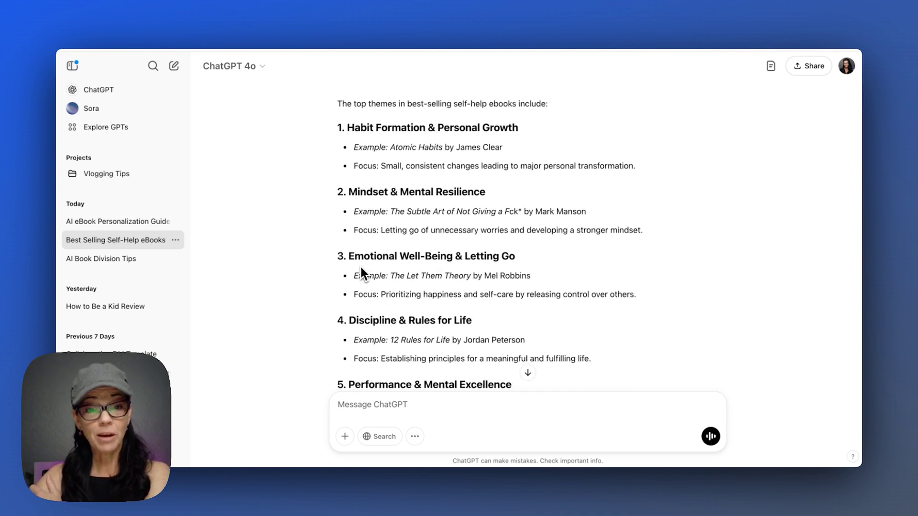
{"action": "scroll", "coordinate": [361, 270], "scroll_direction": "down", "scroll_amount": 7}
{"action": "scroll", "coordinate": [361, 269], "scroll_direction": "down", "scroll_amount": 20}
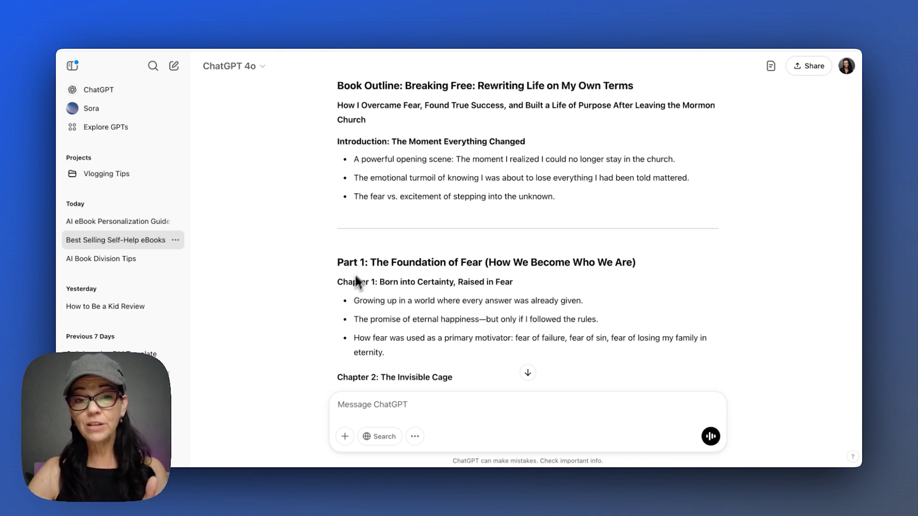
- Read down through the Losing Faith, Finding Me outline, title ideas and Amazon description
{"action": "scroll", "coordinate": [343, 306], "scroll_direction": "down", "scroll_amount": 7}
{"action": "scroll", "coordinate": [343, 312], "scroll_direction": "down", "scroll_amount": 15}
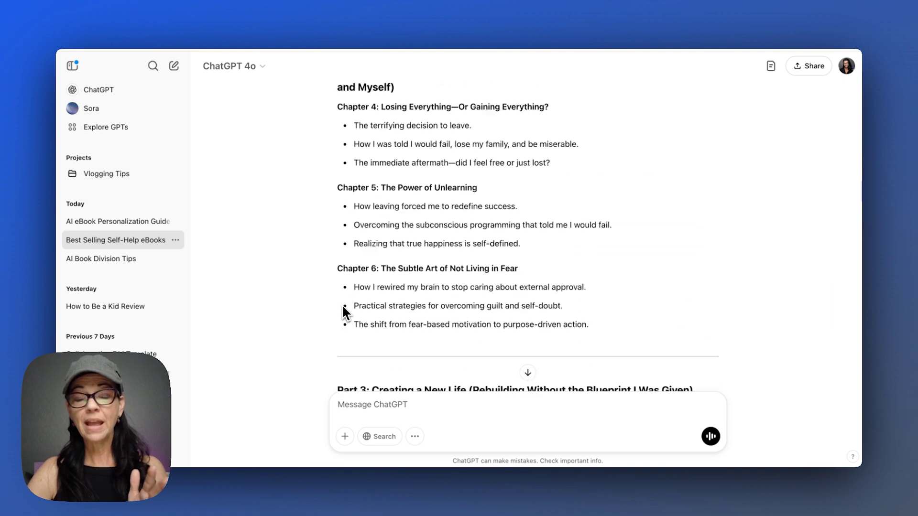
{"action": "scroll", "coordinate": [343, 312], "scroll_direction": "down", "scroll_amount": 8}
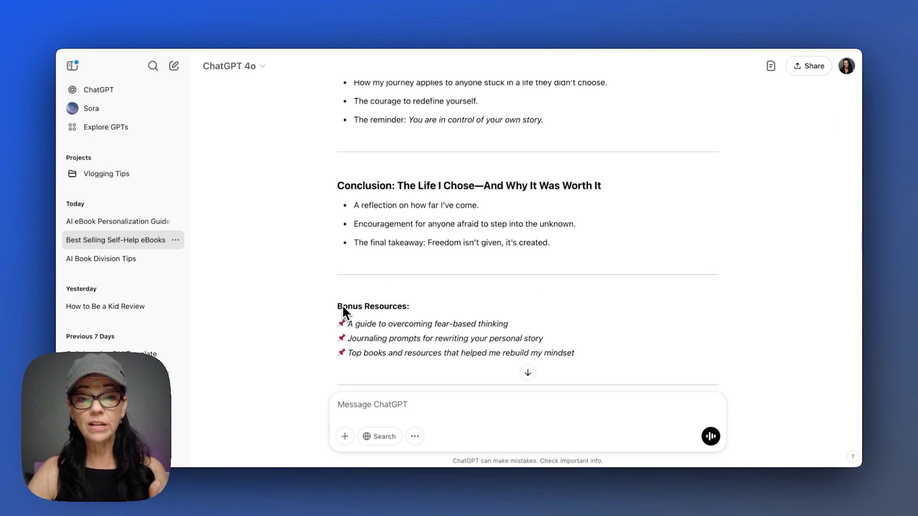
{"action": "scroll", "coordinate": [344, 309], "scroll_direction": "down", "scroll_amount": 5}
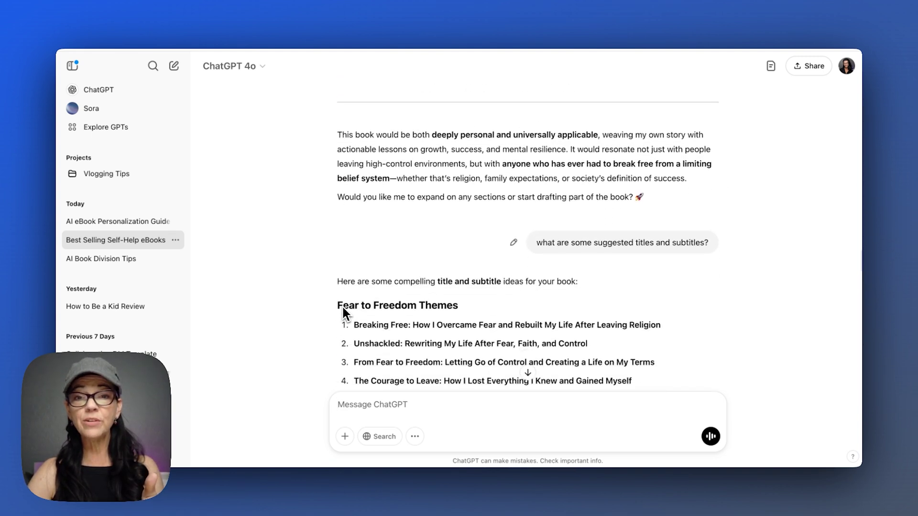
{"action": "scroll", "coordinate": [343, 312], "scroll_direction": "down", "scroll_amount": 2}
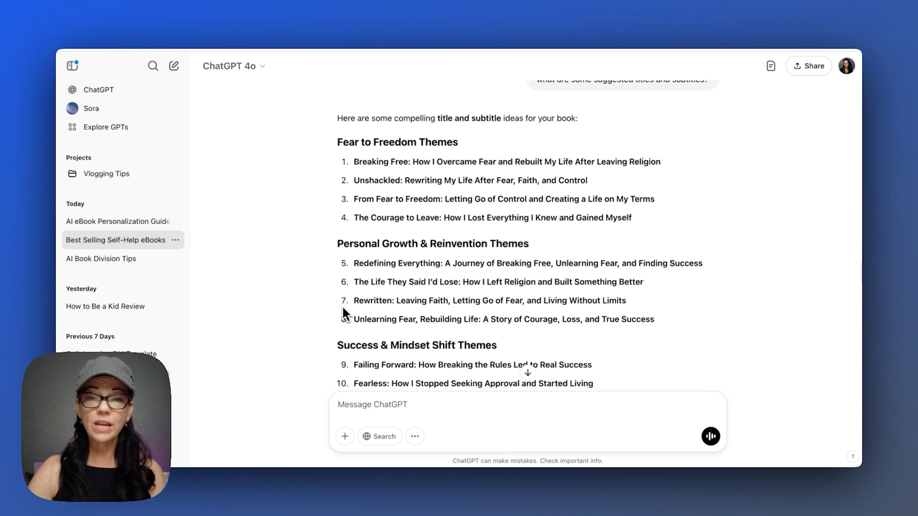
{"action": "scroll", "coordinate": [343, 311], "scroll_direction": "down", "scroll_amount": 2}
{"action": "scroll", "coordinate": [342, 308], "scroll_direction": "down", "scroll_amount": 15}
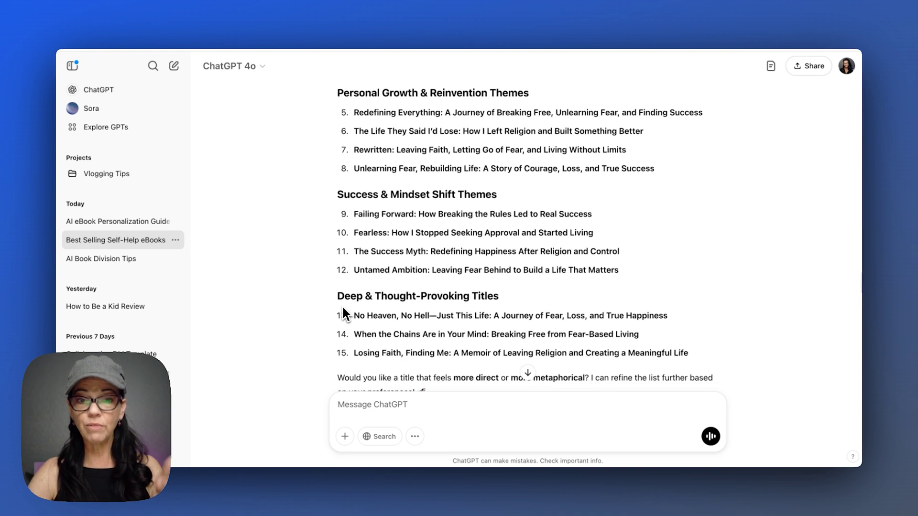
{"action": "scroll", "coordinate": [342, 308], "scroll_direction": "down", "scroll_amount": 4}
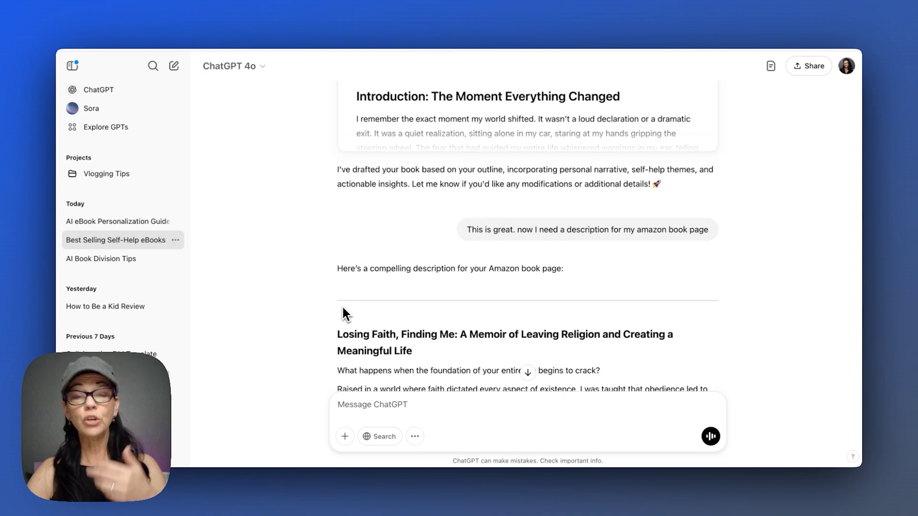
{"action": "scroll", "coordinate": [343, 308], "scroll_direction": "down", "scroll_amount": 3}
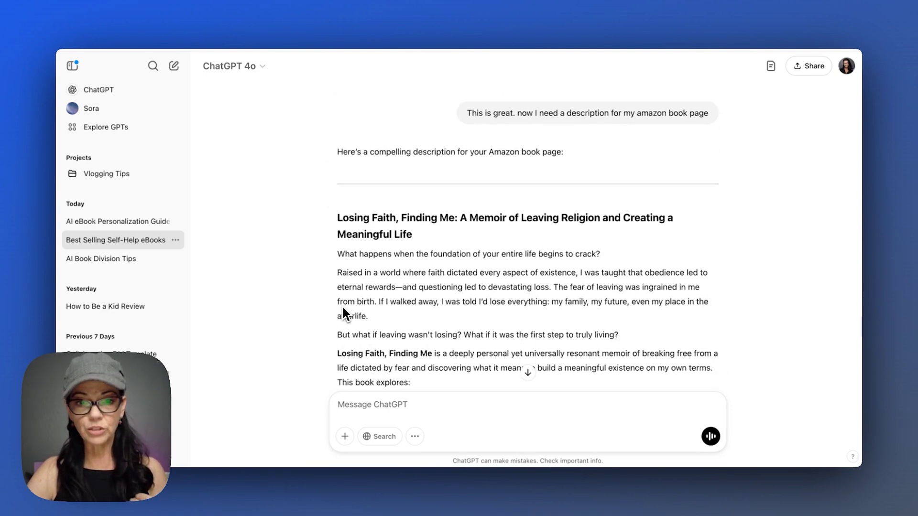
{"action": "scroll", "coordinate": [343, 308], "scroll_direction": "down", "scroll_amount": 2}
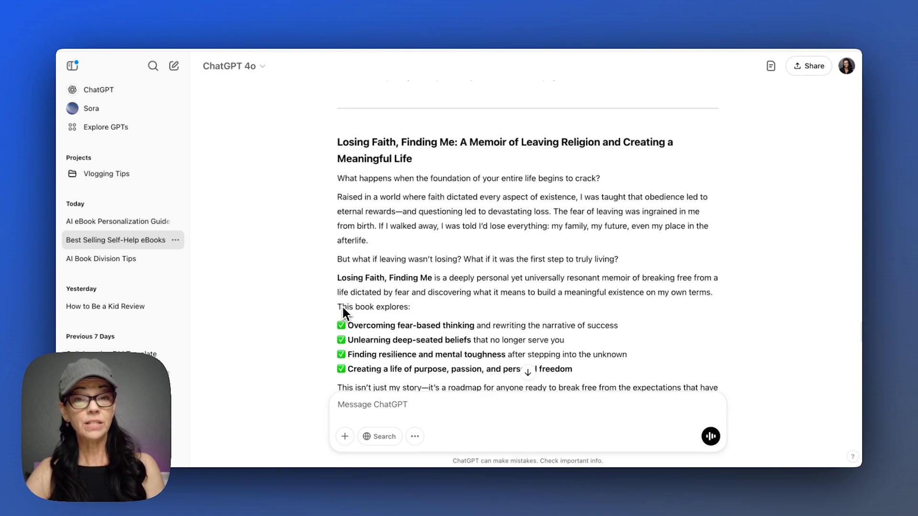
{"action": "scroll", "coordinate": [343, 310], "scroll_direction": "up", "scroll_amount": 1}
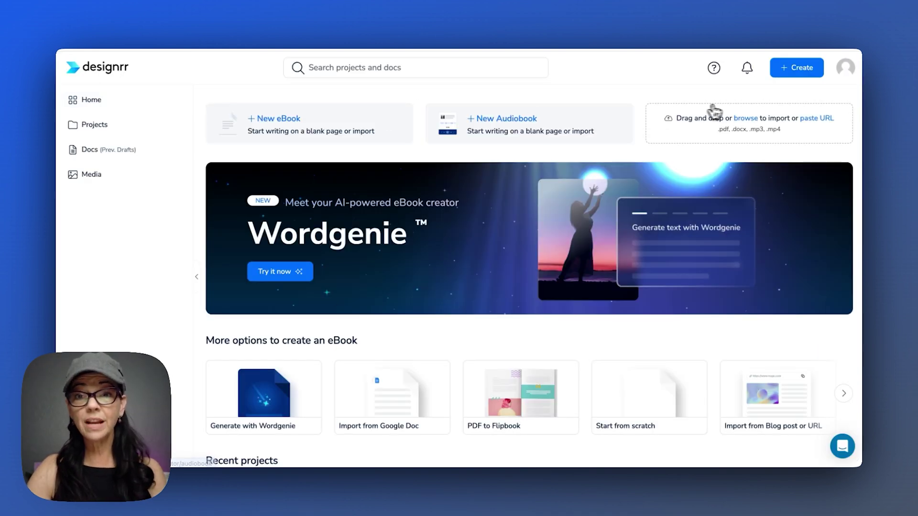
{"action": "left_click", "coordinate": [805, 72]}
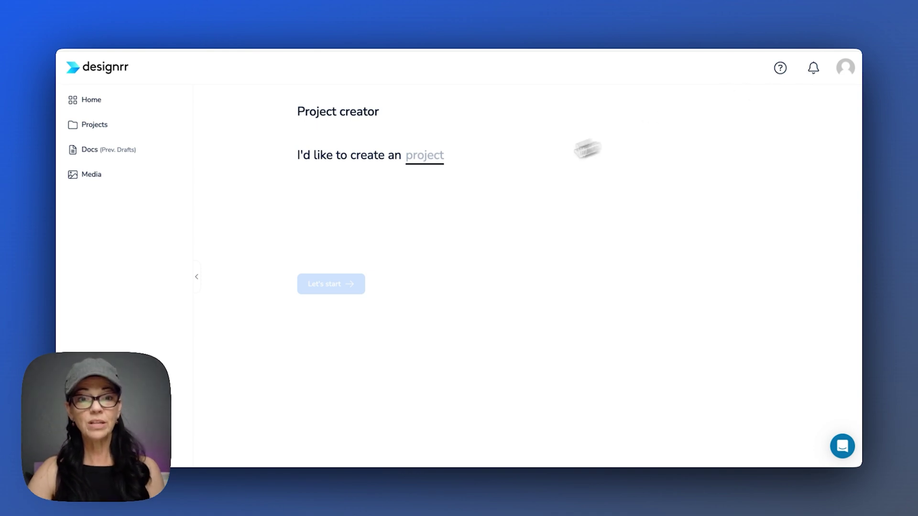
{"action": "left_click", "coordinate": [428, 163]}
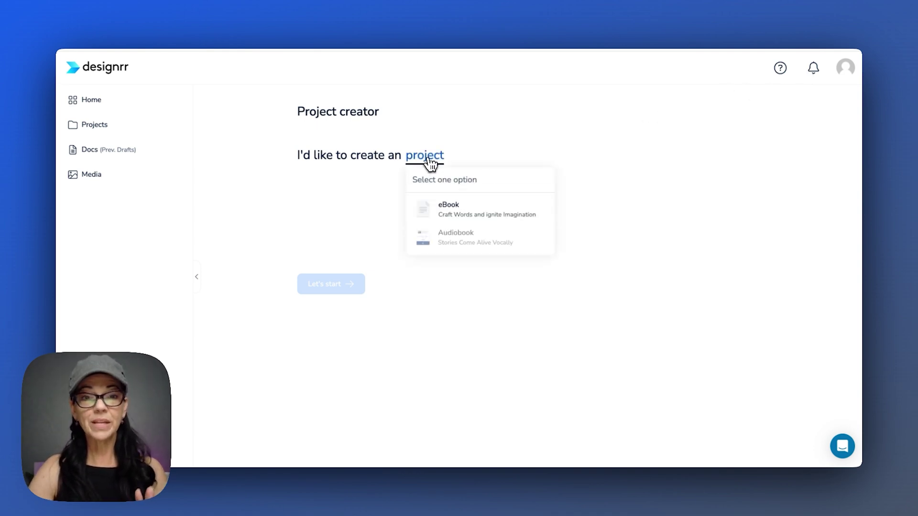
{"action": "left_click", "coordinate": [454, 205]}
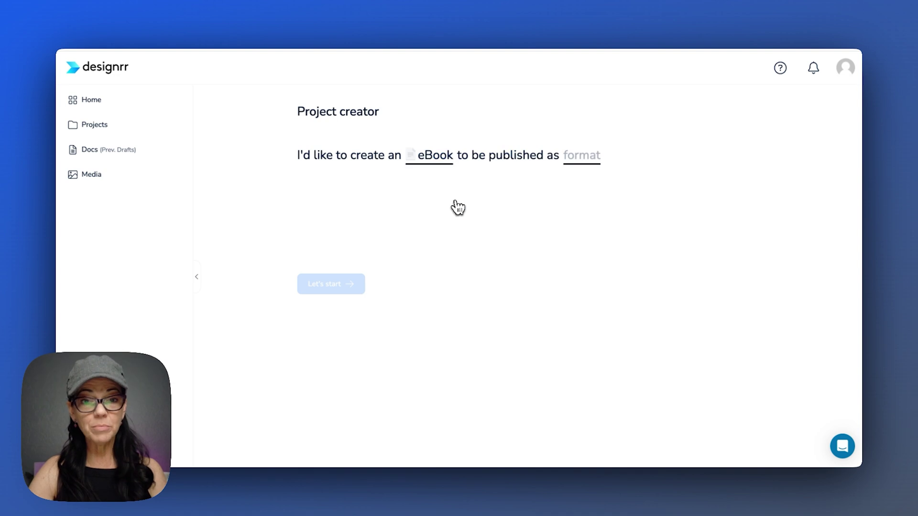
{"action": "left_click", "coordinate": [583, 161]}
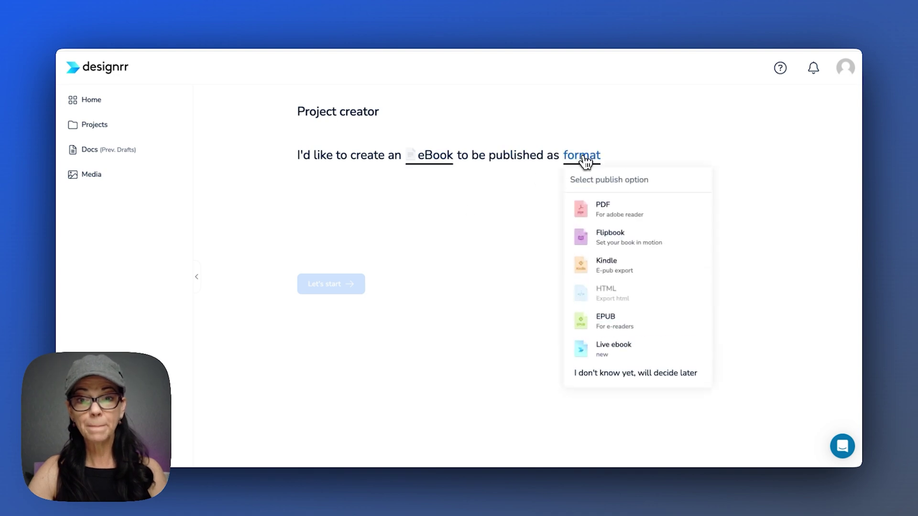
{"action": "left_click", "coordinate": [609, 266]}
{"action": "left_click", "coordinate": [368, 205]}
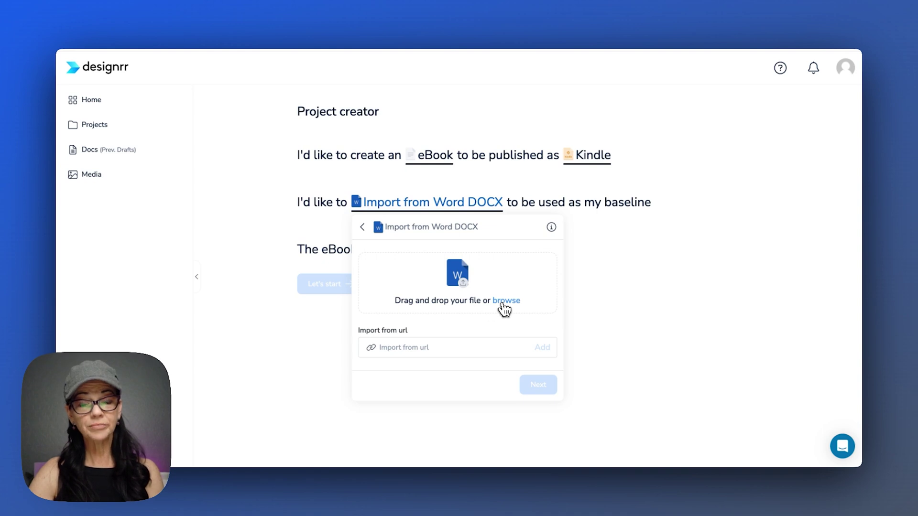
{"action": "left_click", "coordinate": [501, 303]}
{"action": "left_click", "coordinate": [444, 106]}
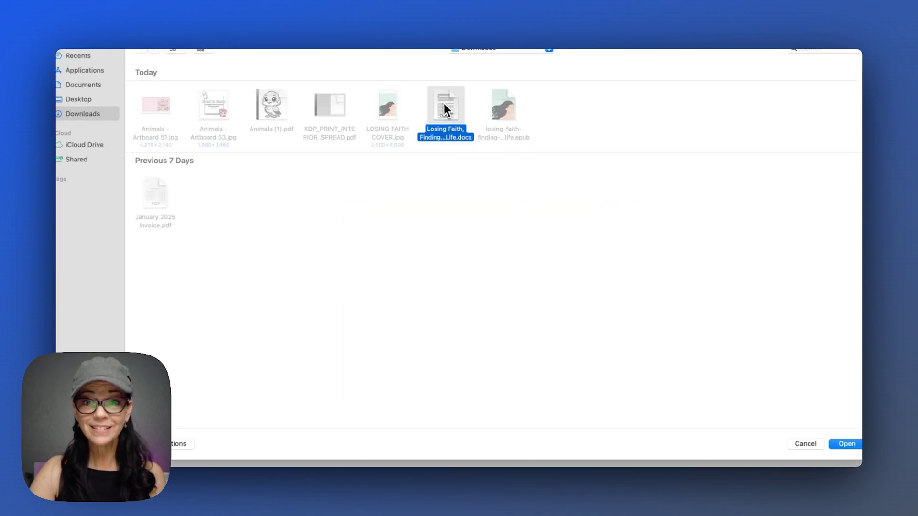
{"action": "left_click", "coordinate": [800, 443]}
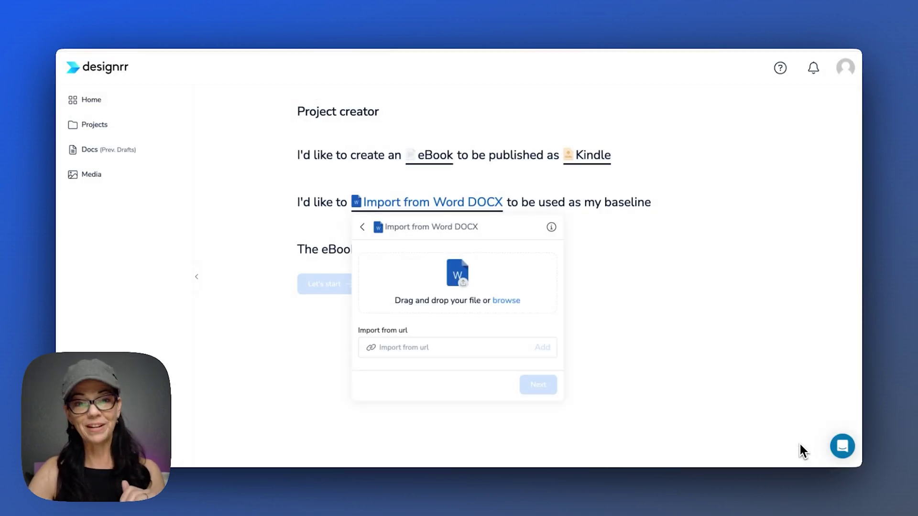
{"action": "left_click", "coordinate": [630, 336]}
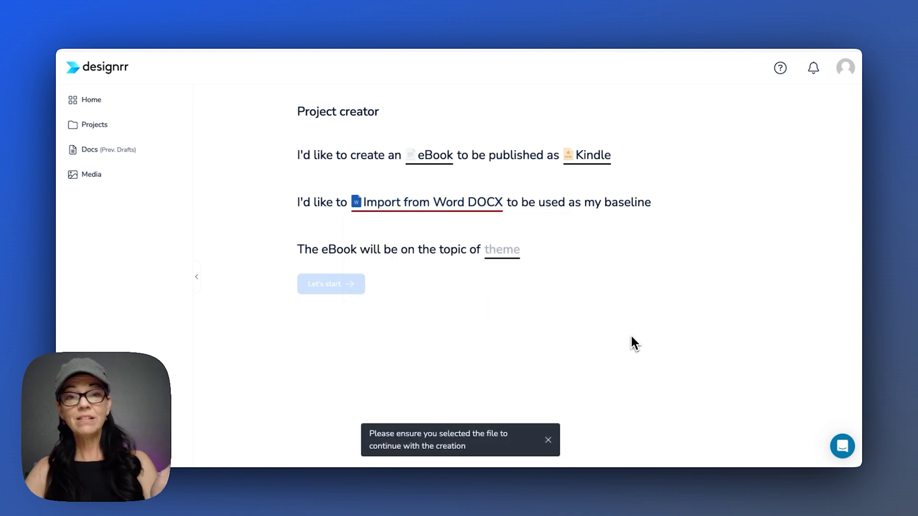
{"action": "left_click", "coordinate": [94, 102]}
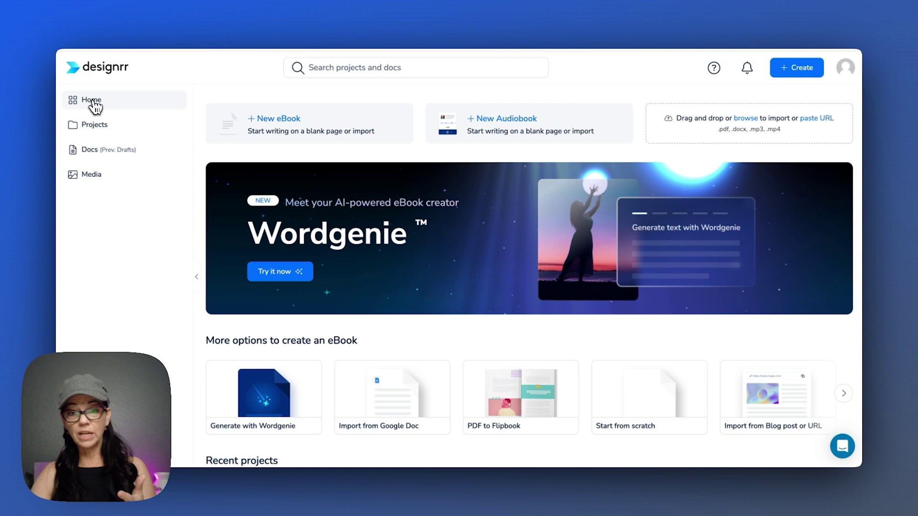
- Open the Losing Faith, Finding Me project and select the Introduction's first paragraph
{"action": "scroll", "coordinate": [123, 226], "scroll_direction": "down", "scroll_amount": 6}
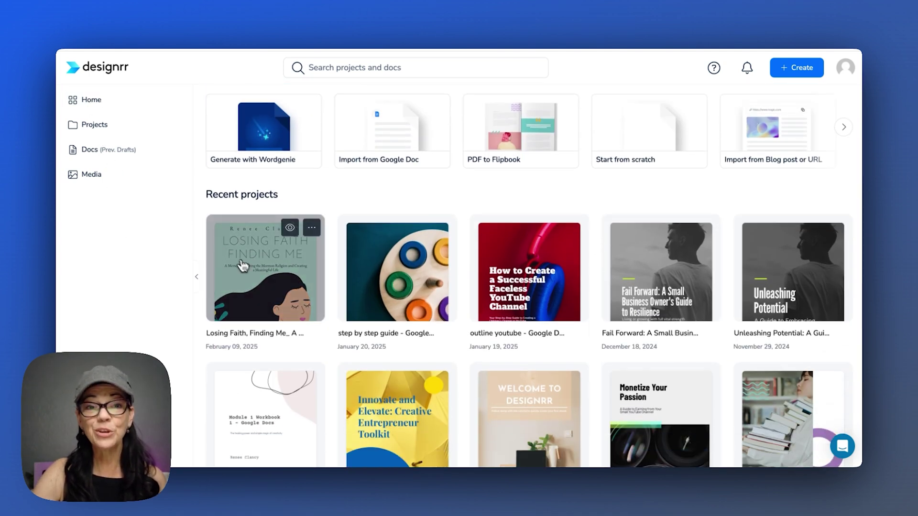
{"action": "left_click", "coordinate": [249, 266]}
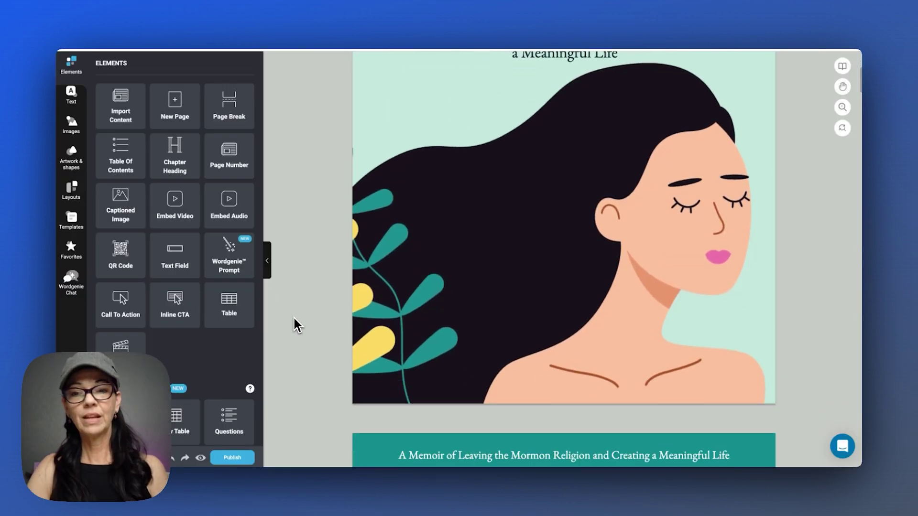
{"action": "scroll", "coordinate": [297, 322], "scroll_direction": "down", "scroll_amount": 1}
{"action": "scroll", "coordinate": [296, 323], "scroll_direction": "down", "scroll_amount": 2}
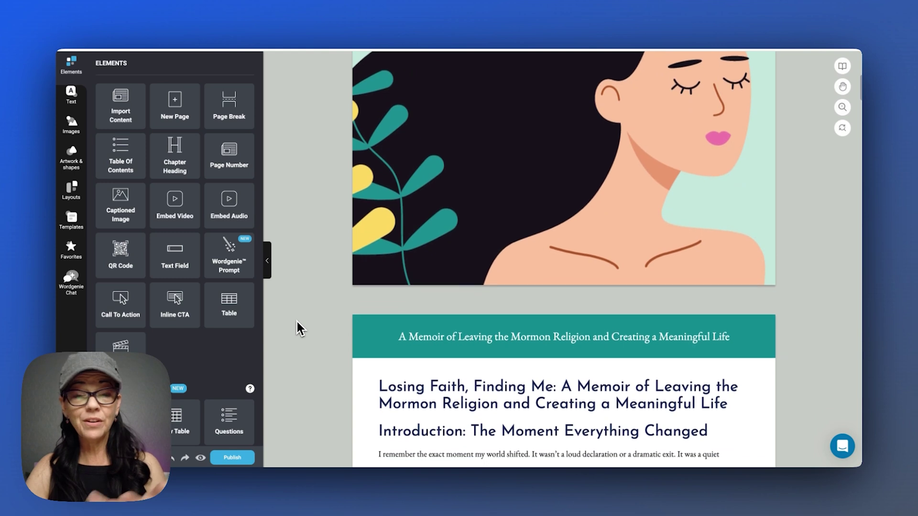
{"action": "scroll", "coordinate": [297, 322], "scroll_direction": "down", "scroll_amount": 5}
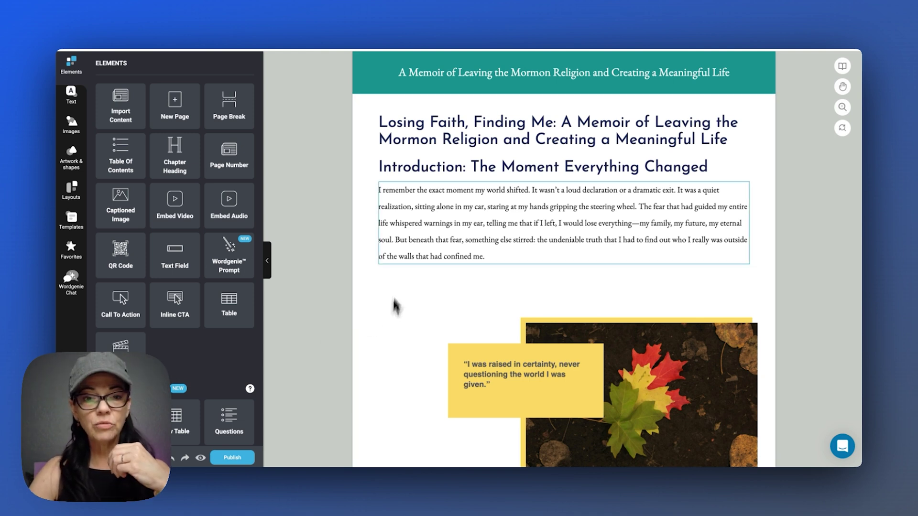
{"action": "left_click", "coordinate": [380, 190]}
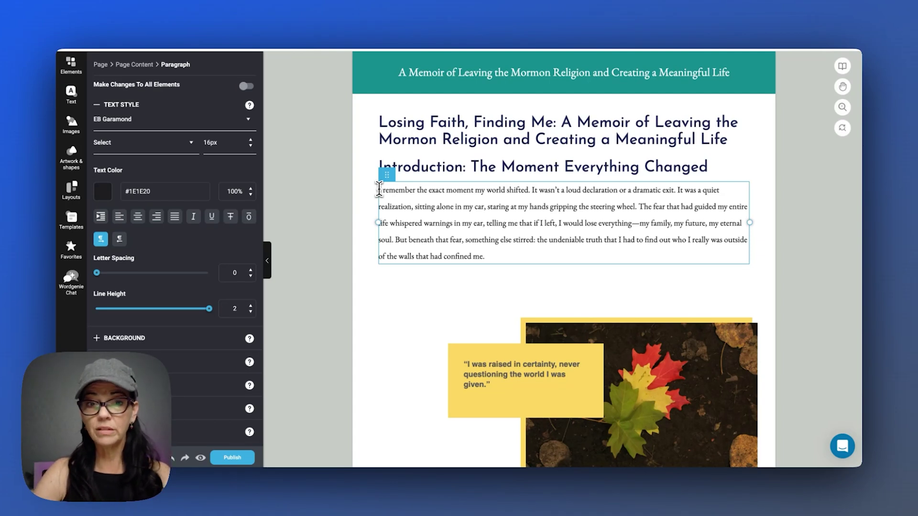
- Bring up the AI writing tools for the introduction's first paragraph
{"action": "mouse_move", "coordinate": [390, 175]}
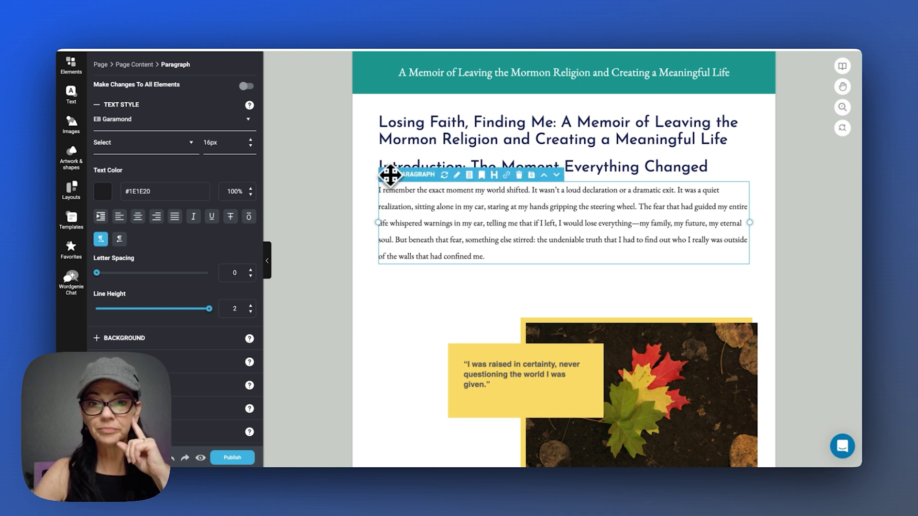
{"action": "left_click", "coordinate": [460, 189]}
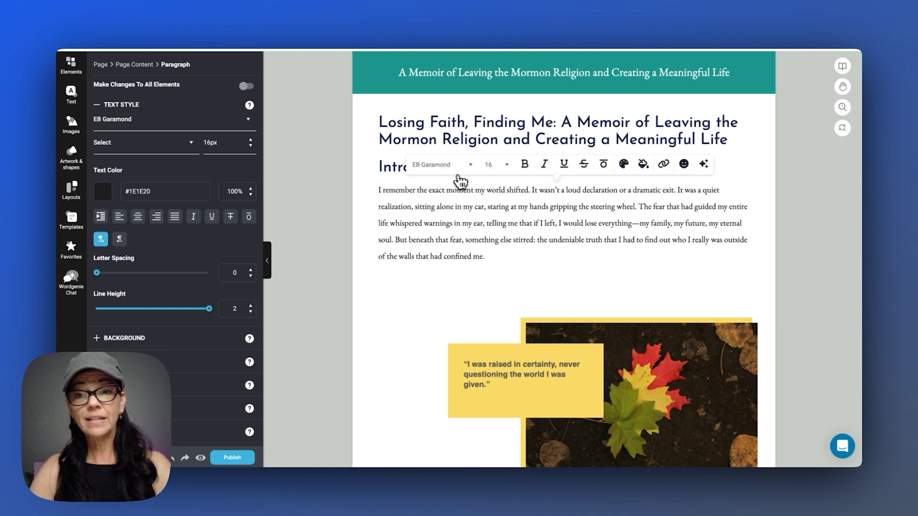
{"action": "left_click", "coordinate": [705, 166]}
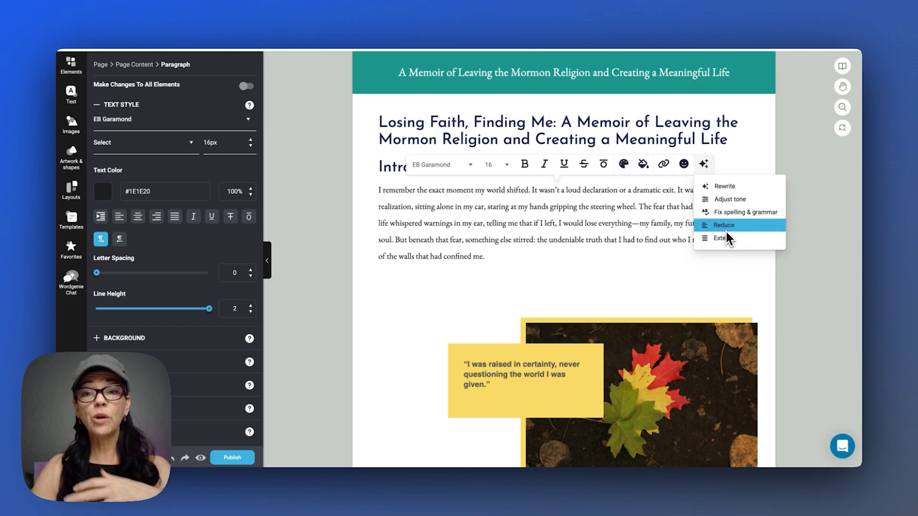
{"action": "mouse_move", "coordinate": [662, 141]}
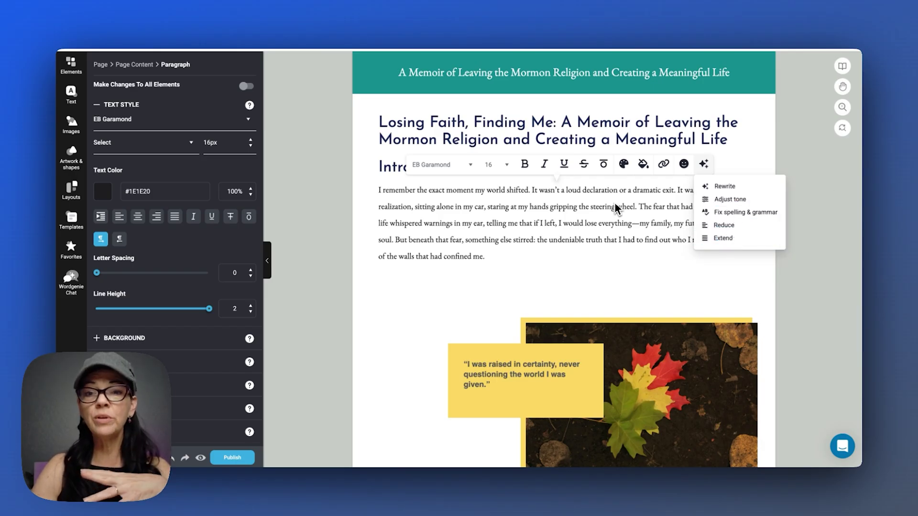
- Scroll down to Chapter 3 and open the AI rewrite options for its opening paragraph
{"action": "scroll", "coordinate": [613, 203], "scroll_direction": "down", "scroll_amount": 5}
{"action": "scroll", "coordinate": [613, 203], "scroll_direction": "down", "scroll_amount": 9}
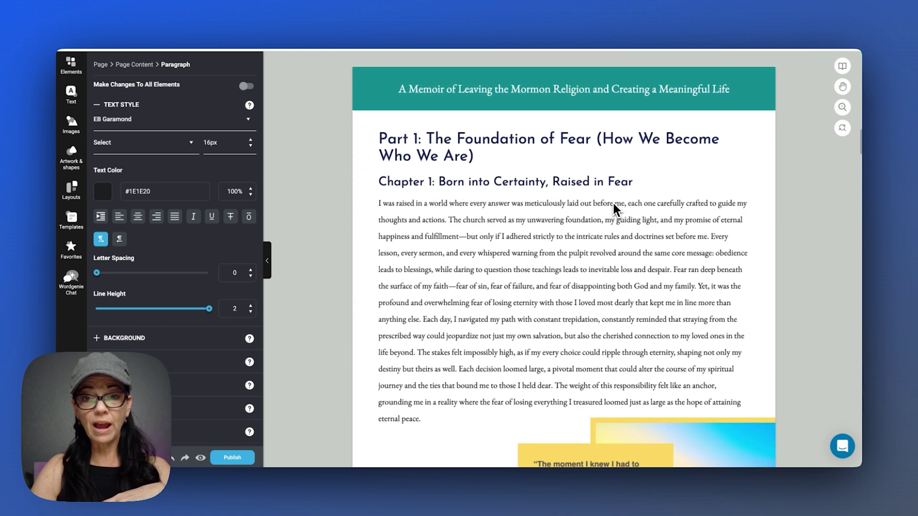
{"action": "scroll", "coordinate": [613, 204], "scroll_direction": "down", "scroll_amount": 1}
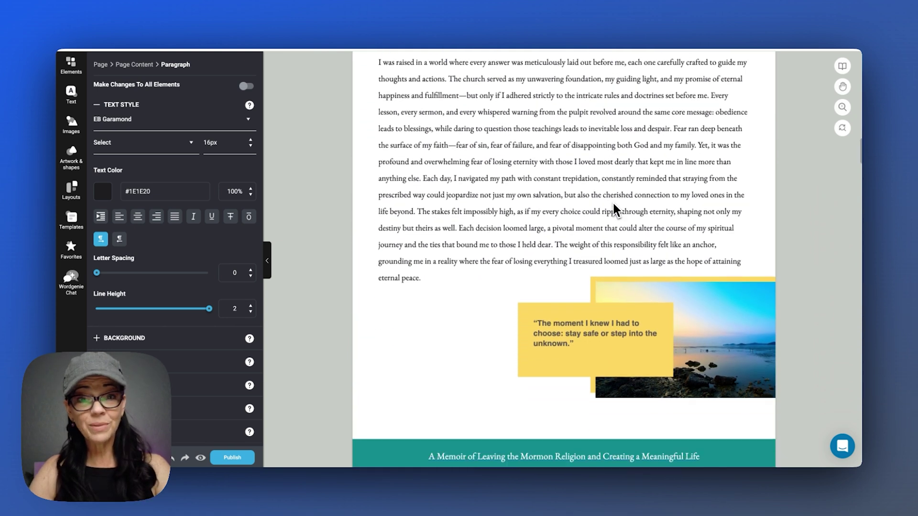
{"action": "scroll", "coordinate": [614, 203], "scroll_direction": "up", "scroll_amount": 2}
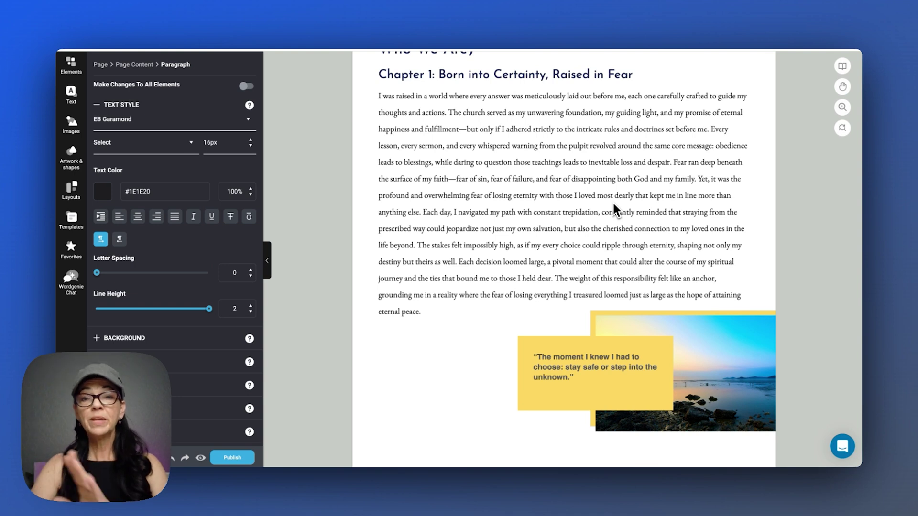
{"action": "scroll", "coordinate": [613, 203], "scroll_direction": "down", "scroll_amount": 13}
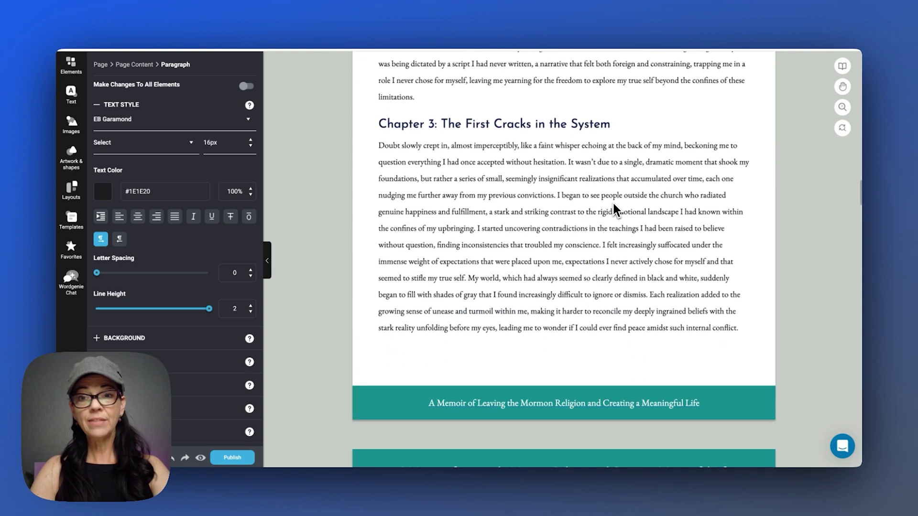
{"action": "left_click", "coordinate": [613, 202]}
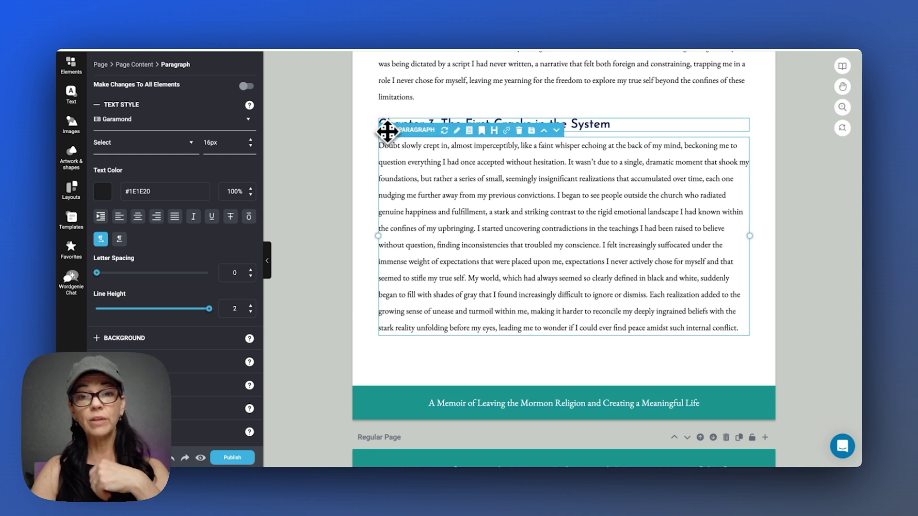
{"action": "left_click", "coordinate": [460, 134]}
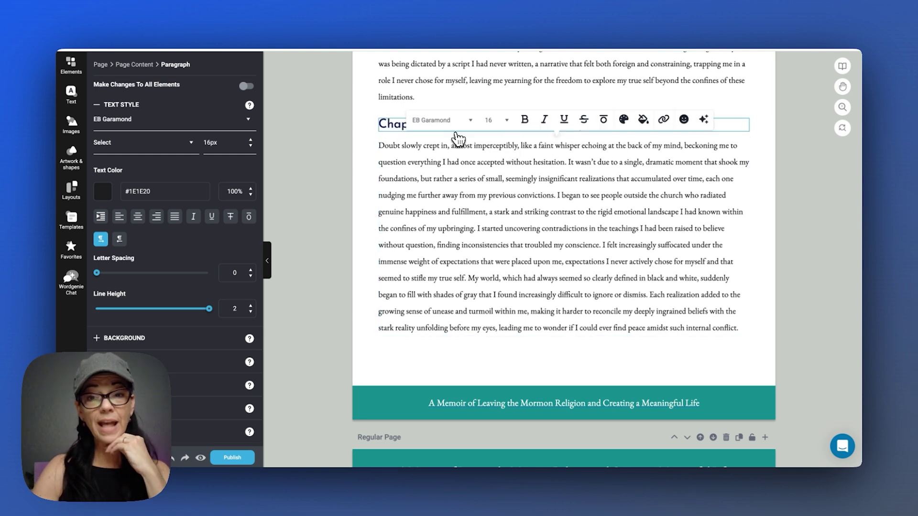
{"action": "left_click", "coordinate": [705, 121]}
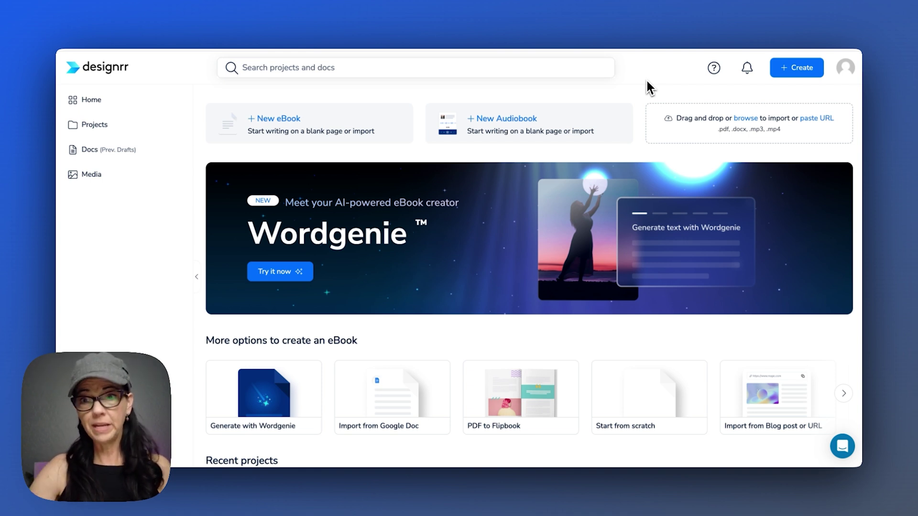
- Create a new Kindle eBook project with a Wordgenie baseline on Self Development topics
{"action": "left_click", "coordinate": [793, 70]}
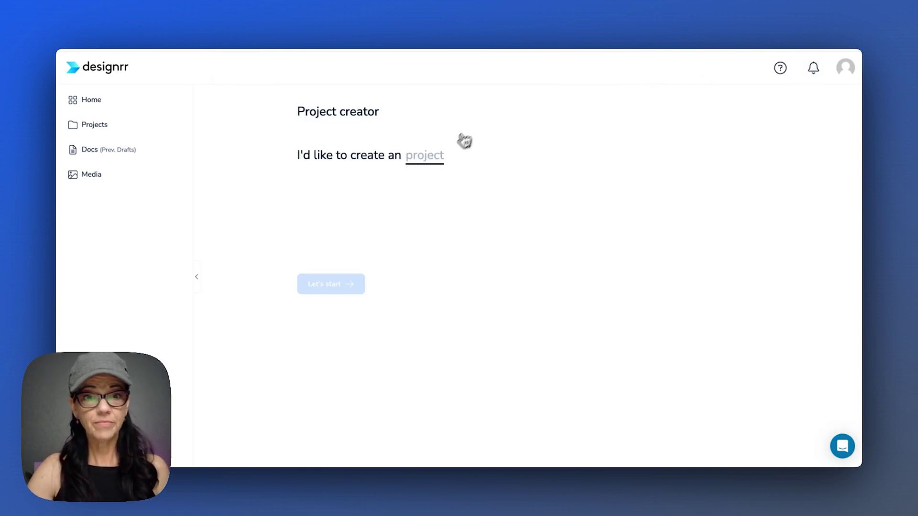
{"action": "left_click", "coordinate": [433, 163]}
{"action": "left_click", "coordinate": [445, 207]}
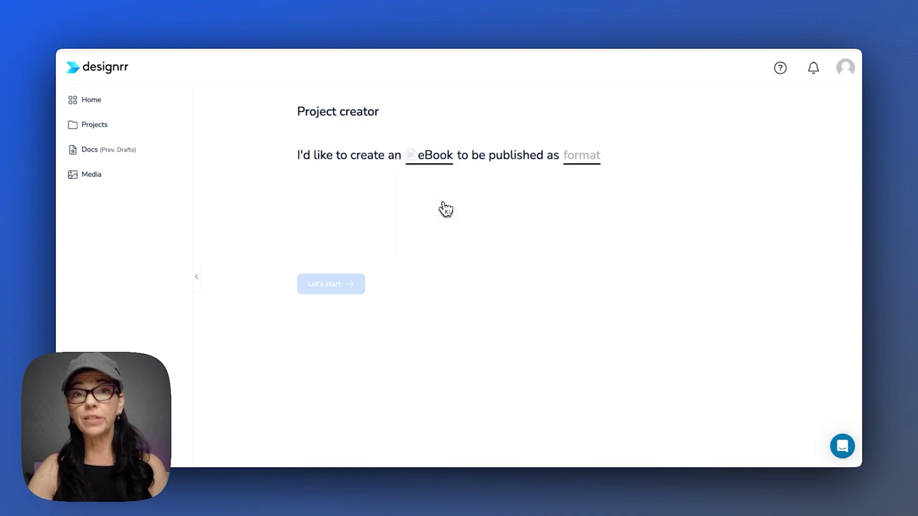
{"action": "left_click", "coordinate": [587, 156]}
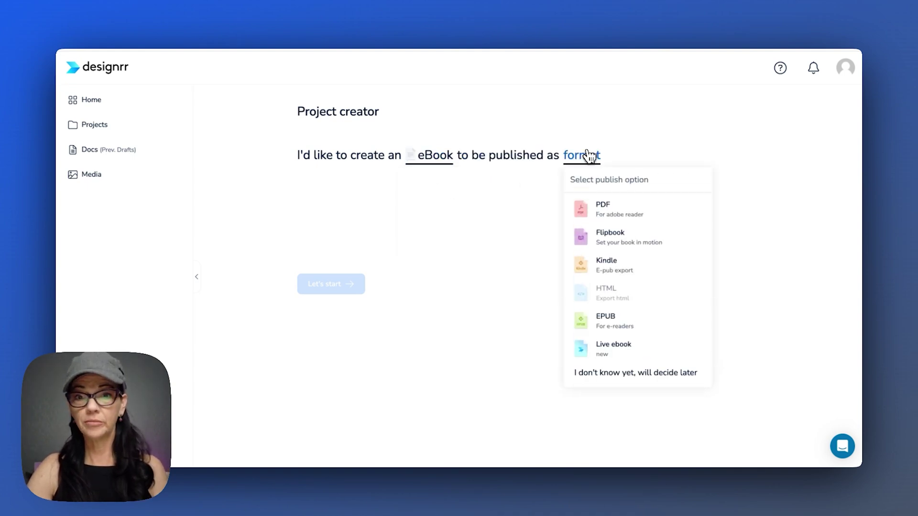
{"action": "left_click", "coordinate": [611, 263]}
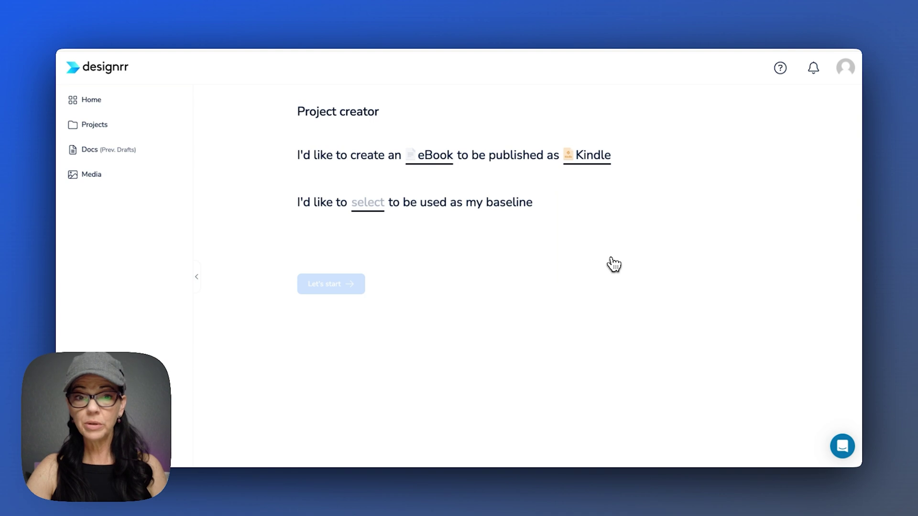
{"action": "left_click", "coordinate": [368, 204]}
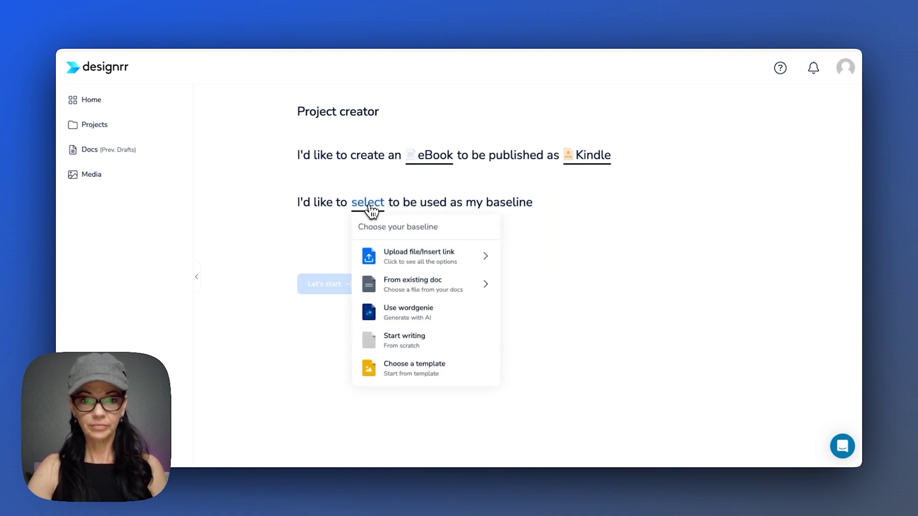
{"action": "left_click", "coordinate": [420, 312]}
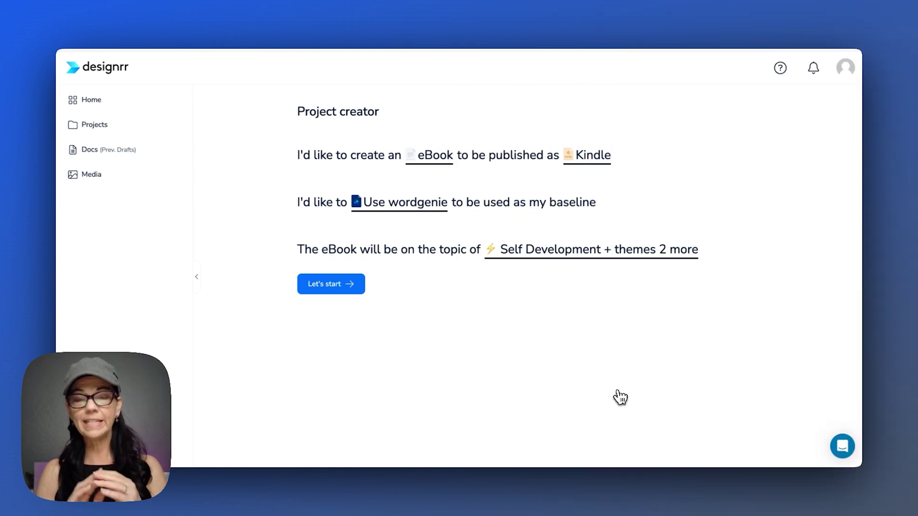
{"action": "left_click", "coordinate": [328, 285]}
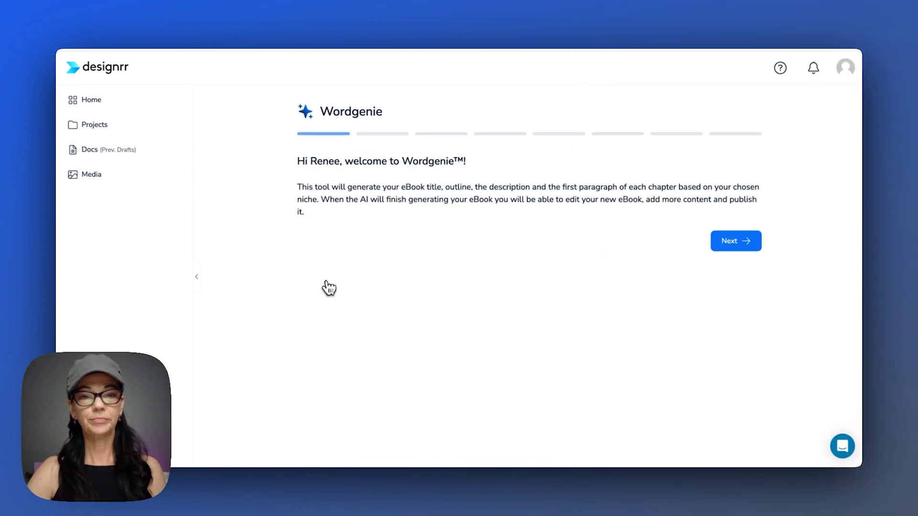
- Paste the memoir's full title in as the Wordgenie topic and submit it
{"action": "left_click", "coordinate": [730, 242]}
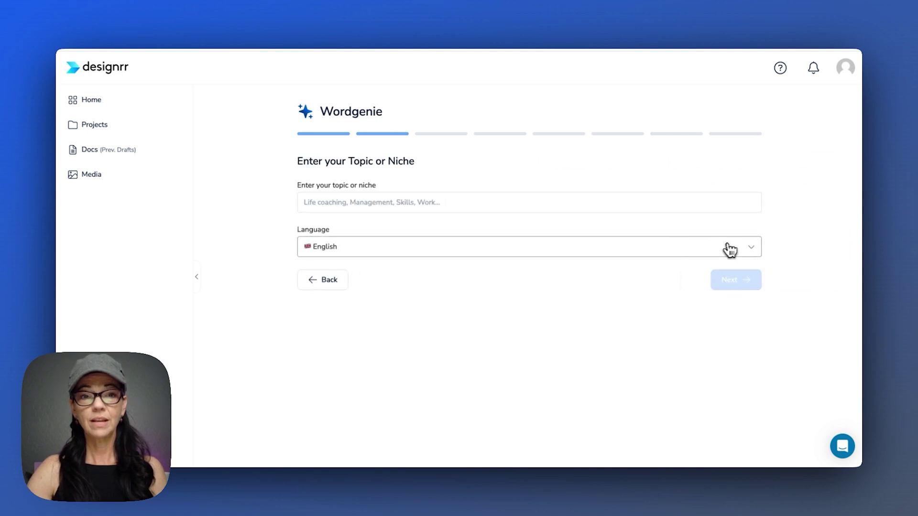
{"action": "left_click", "coordinate": [433, 206]}
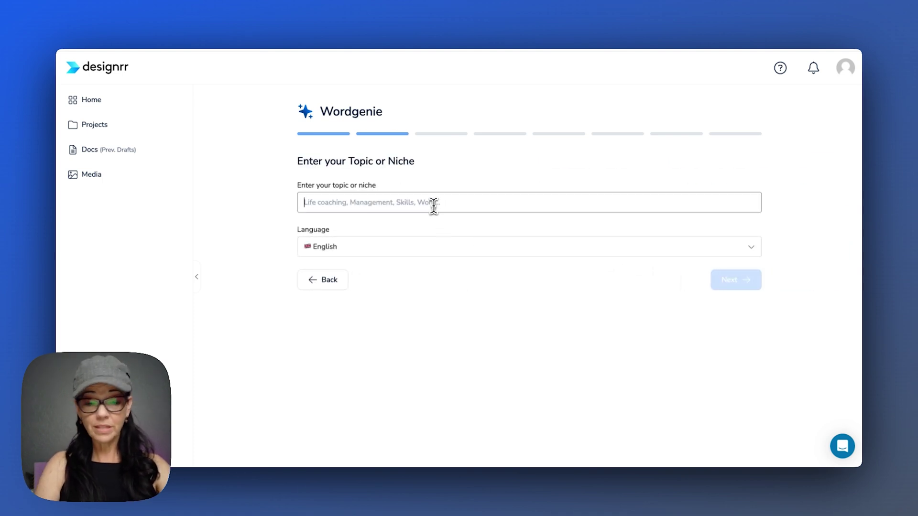
{"action": "type", "text": "Losing Faith, Finding Me: A Memoir of Leaving the Mormon Religion and Creating a Meaningful Life"}
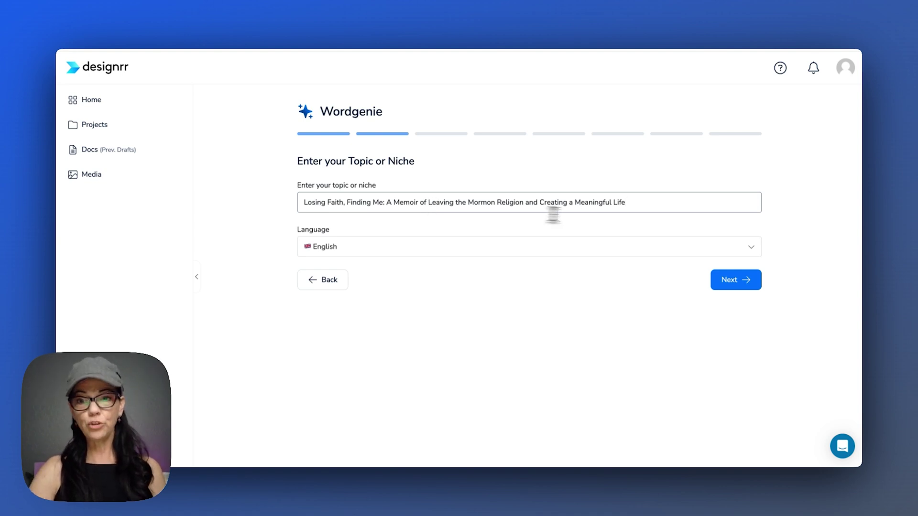
{"action": "left_click", "coordinate": [726, 282]}
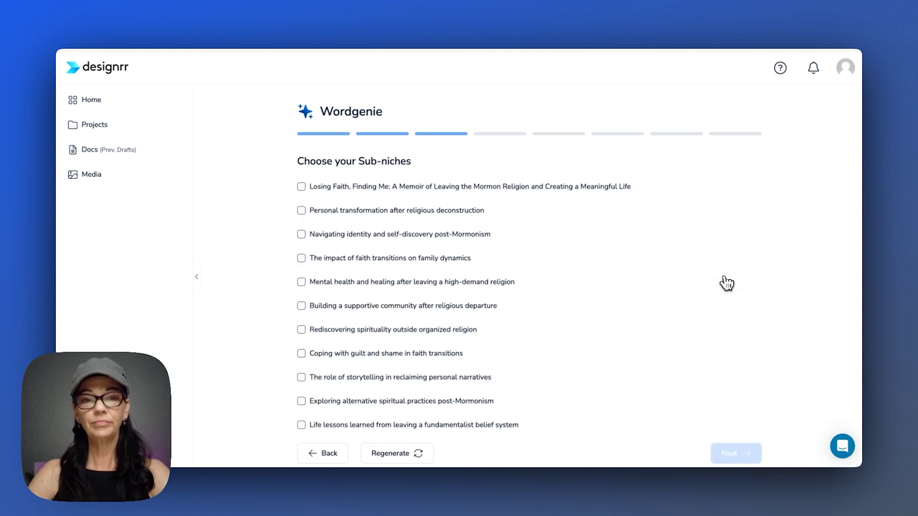
- Tick the sub-niches, including supportive community, rediscovering spirituality and Losing Faith, Finding Me
{"action": "scroll", "coordinate": [586, 300], "scroll_direction": "down", "scroll_amount": 1}
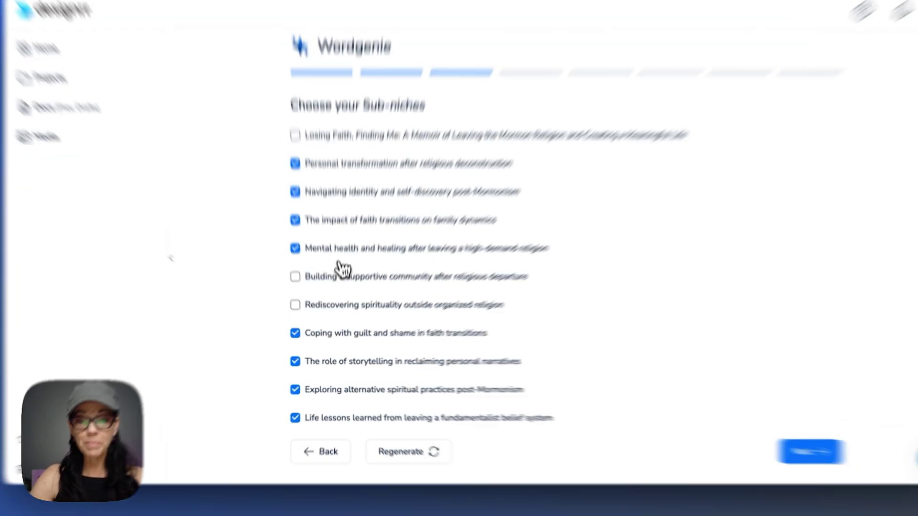
{"action": "left_click", "coordinate": [301, 292]}
{"action": "left_click", "coordinate": [301, 316]}
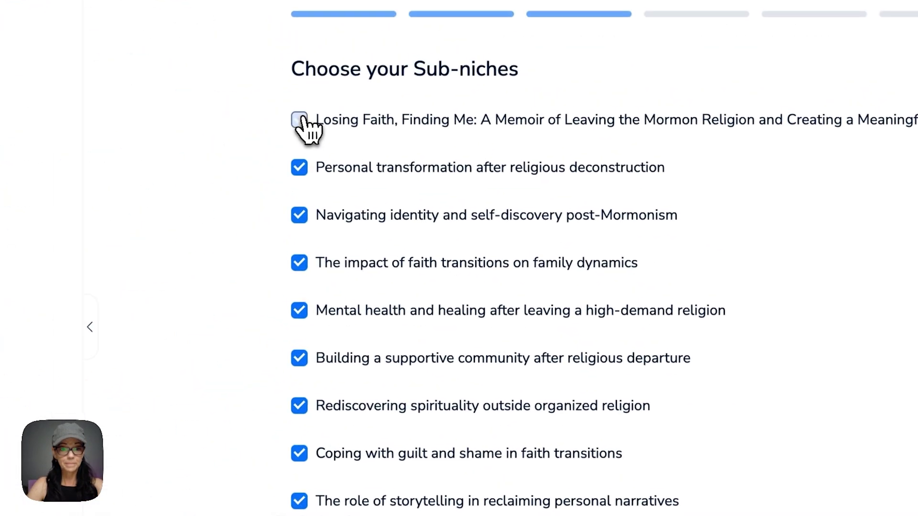
{"action": "left_click", "coordinate": [299, 120]}
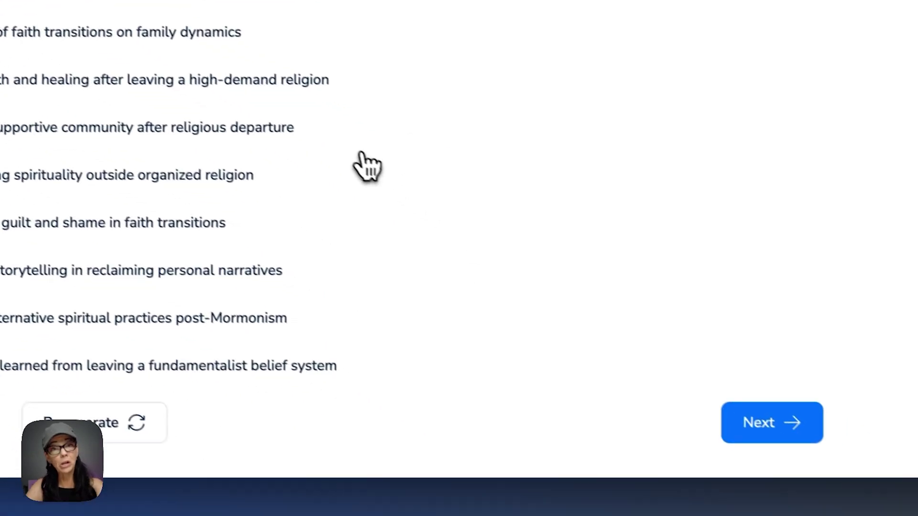
- Accept the target audience and choose the title 'Beyond the Cloak of Faith'
{"action": "left_click", "coordinate": [764, 423]}
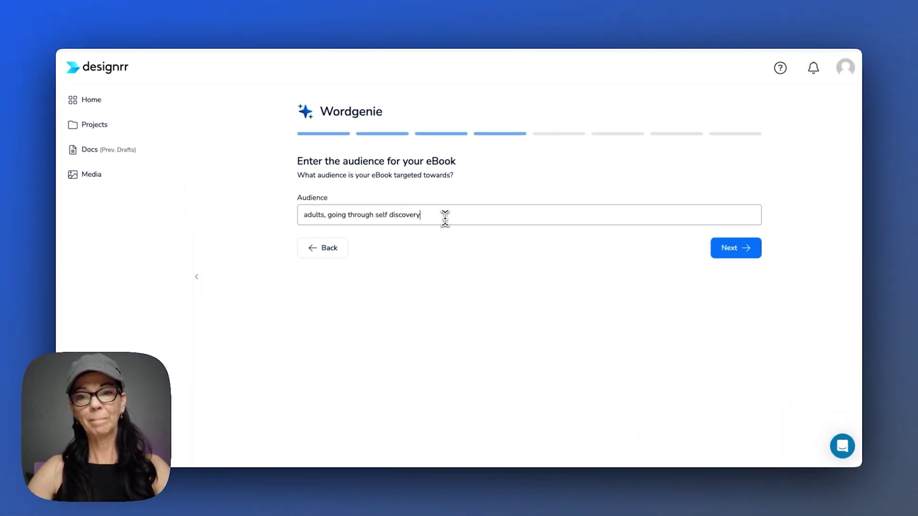
{"action": "left_click", "coordinate": [735, 256]}
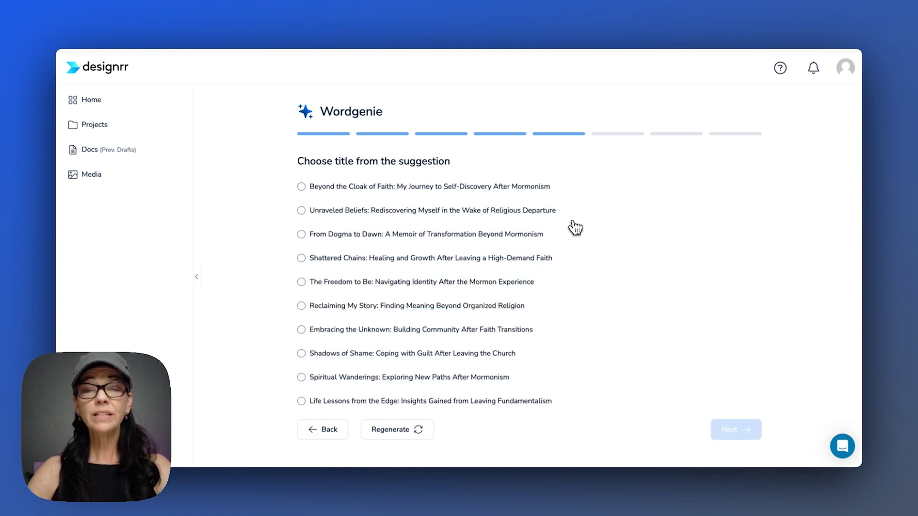
{"action": "left_click", "coordinate": [302, 187]}
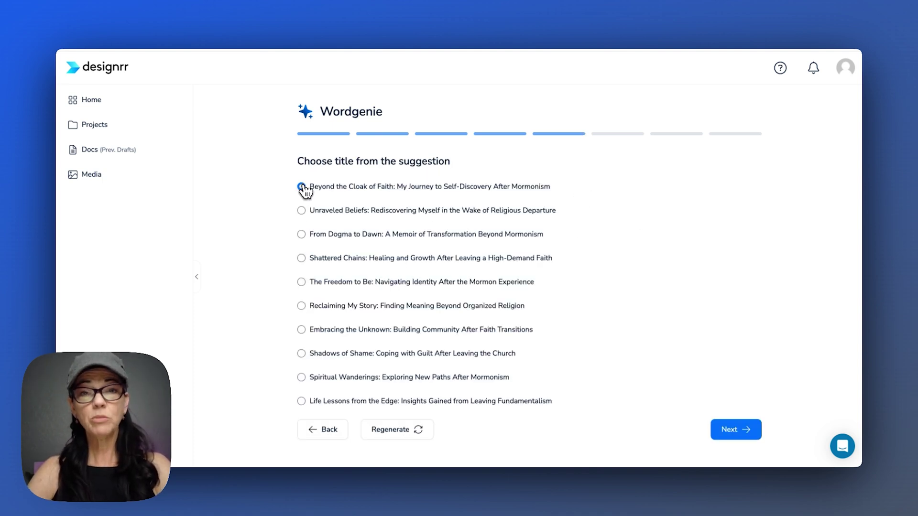
{"action": "left_click", "coordinate": [729, 433]}
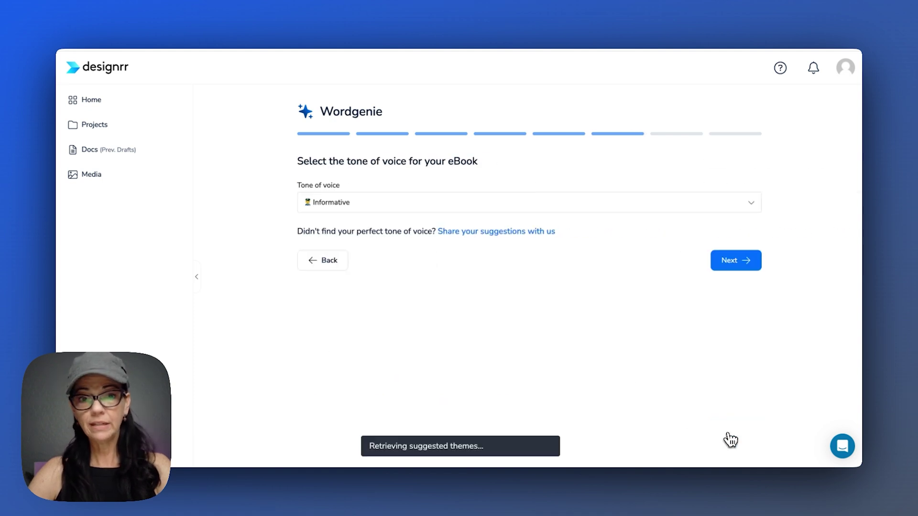
- Set the tone of voice to Inspirational and generate the outline
{"action": "left_click", "coordinate": [529, 210]}
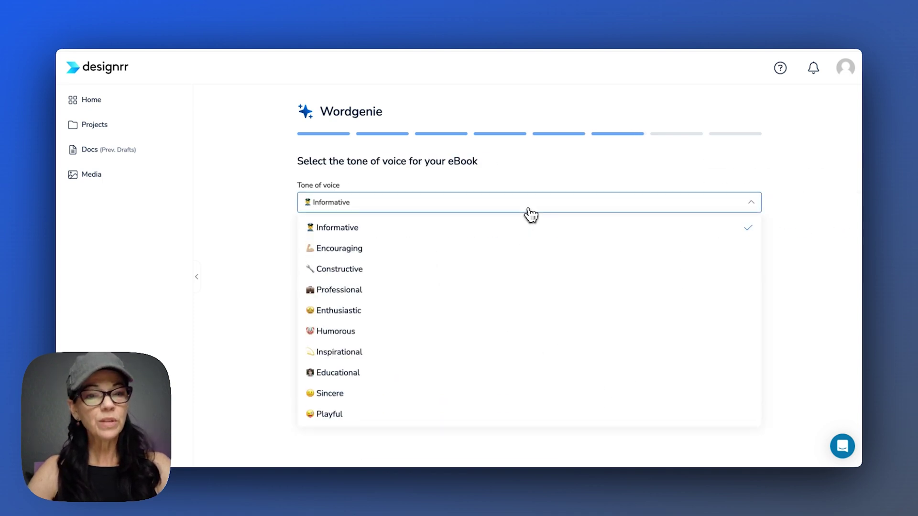
{"action": "left_click", "coordinate": [381, 348]}
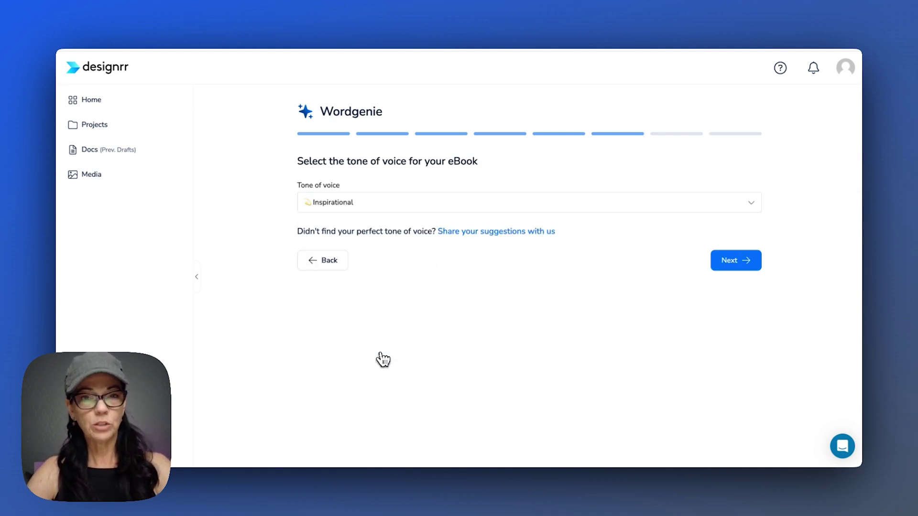
{"action": "left_click", "coordinate": [734, 261]}
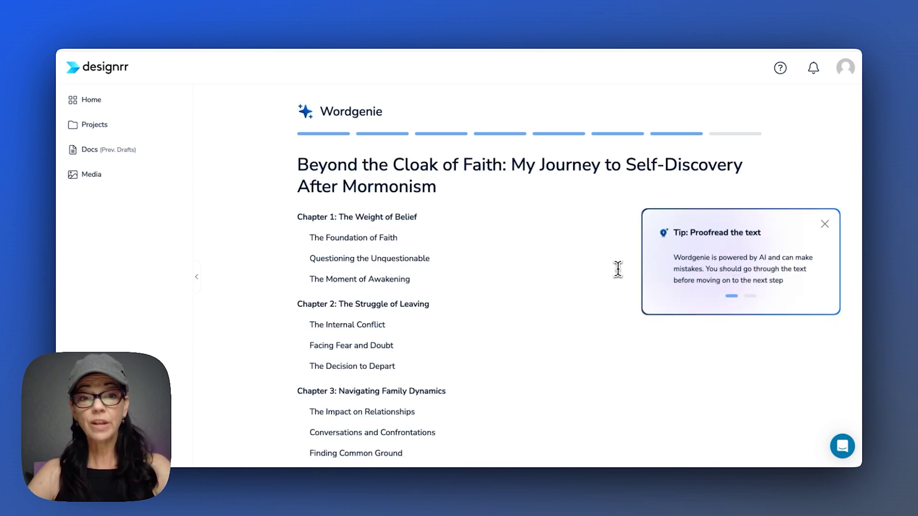
- Scroll through the Wordgenie chapter outline, checking The Moment of Awakening's options
{"action": "scroll", "coordinate": [617, 269], "scroll_direction": "down", "scroll_amount": 1}
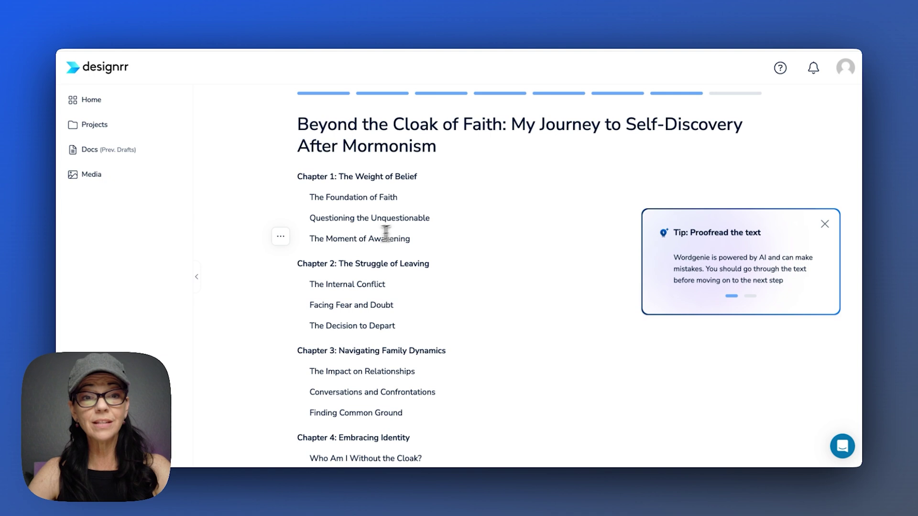
{"action": "left_click", "coordinate": [280, 237]}
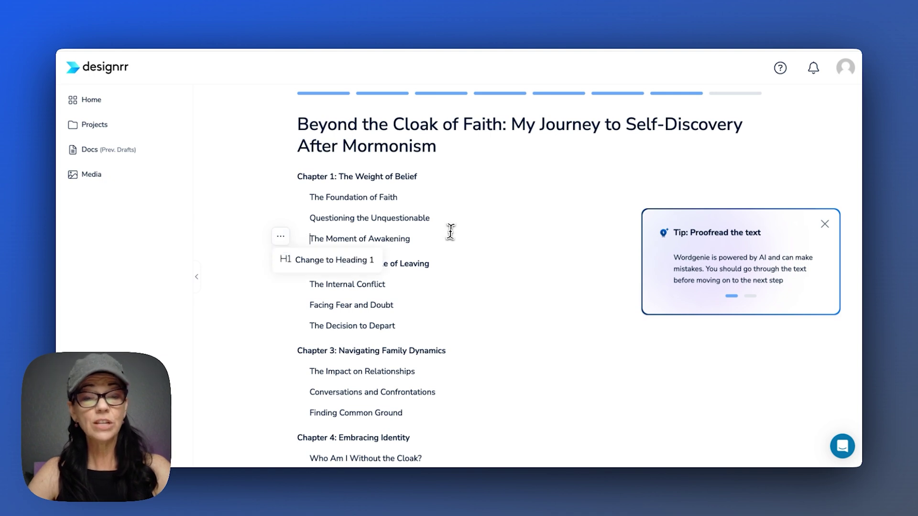
{"action": "scroll", "coordinate": [453, 232], "scroll_direction": "down", "scroll_amount": 8}
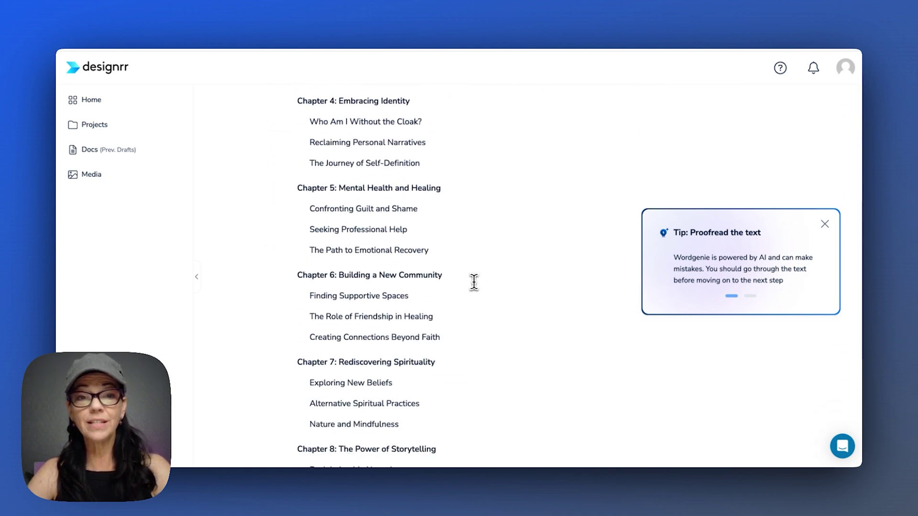
{"action": "scroll", "coordinate": [473, 282], "scroll_direction": "down", "scroll_amount": 4}
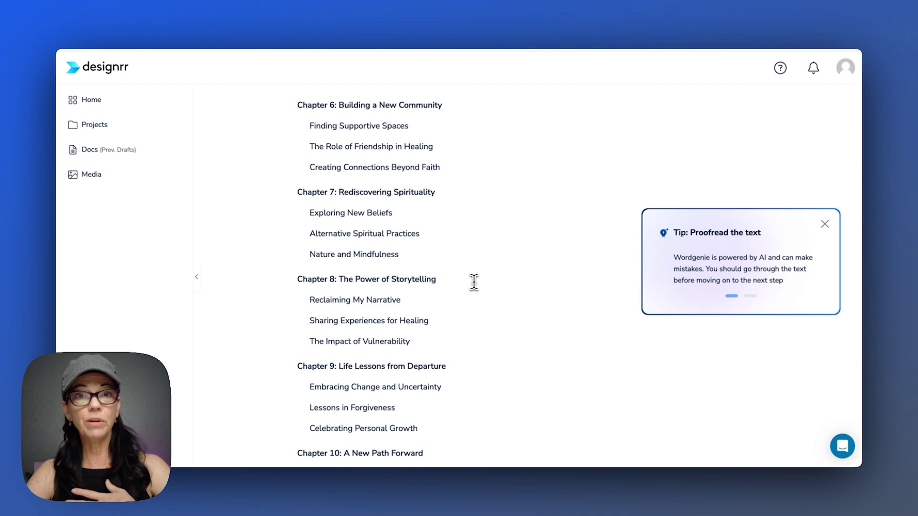
{"action": "scroll", "coordinate": [473, 282], "scroll_direction": "down", "scroll_amount": 2}
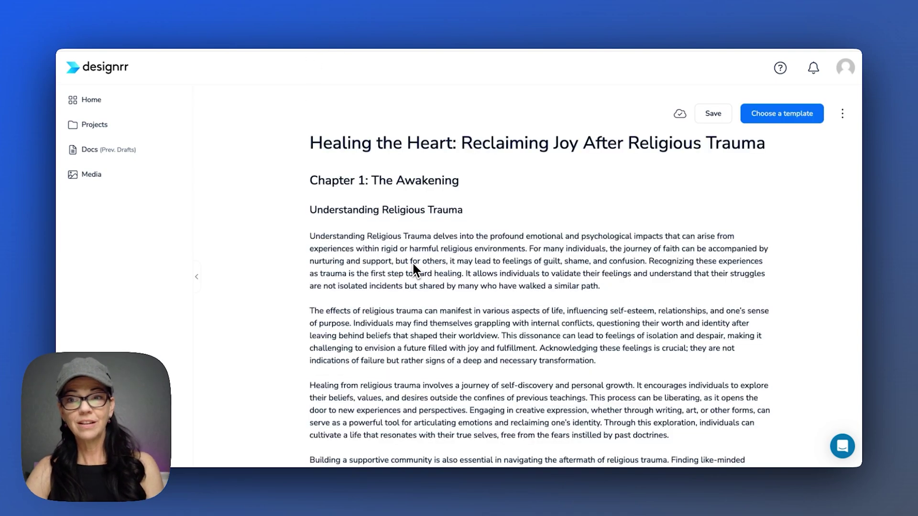
- Read through the generated 'Healing the Heart' chapters and bring up the template gallery
{"action": "scroll", "coordinate": [397, 328], "scroll_direction": "down", "scroll_amount": 2}
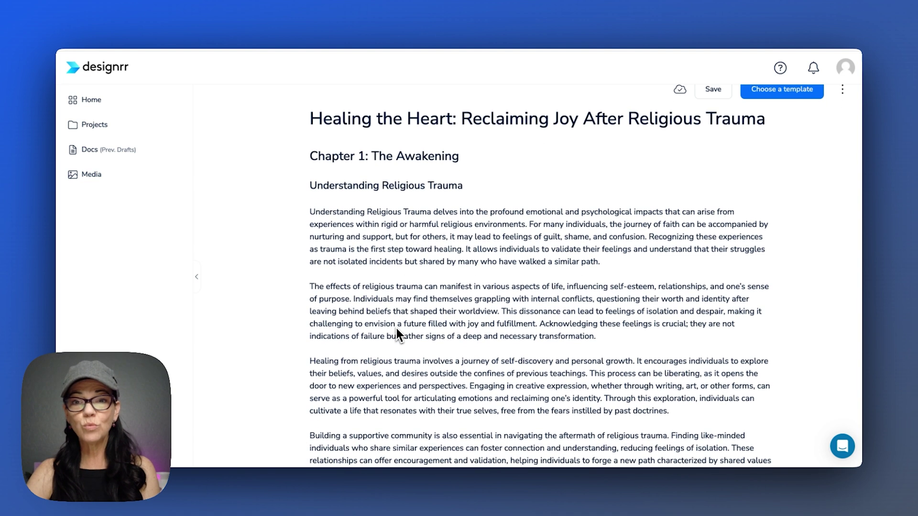
{"action": "scroll", "coordinate": [396, 328], "scroll_direction": "down", "scroll_amount": 2}
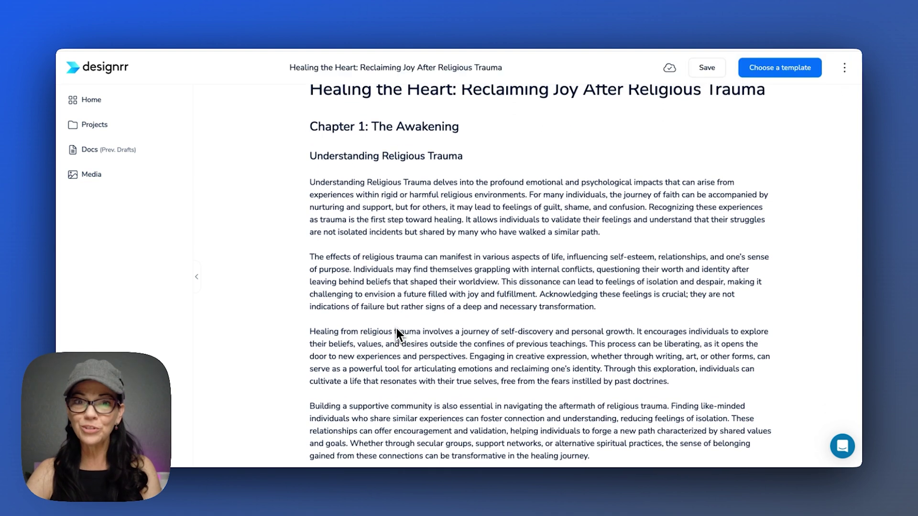
{"action": "scroll", "coordinate": [397, 328], "scroll_direction": "down", "scroll_amount": 5}
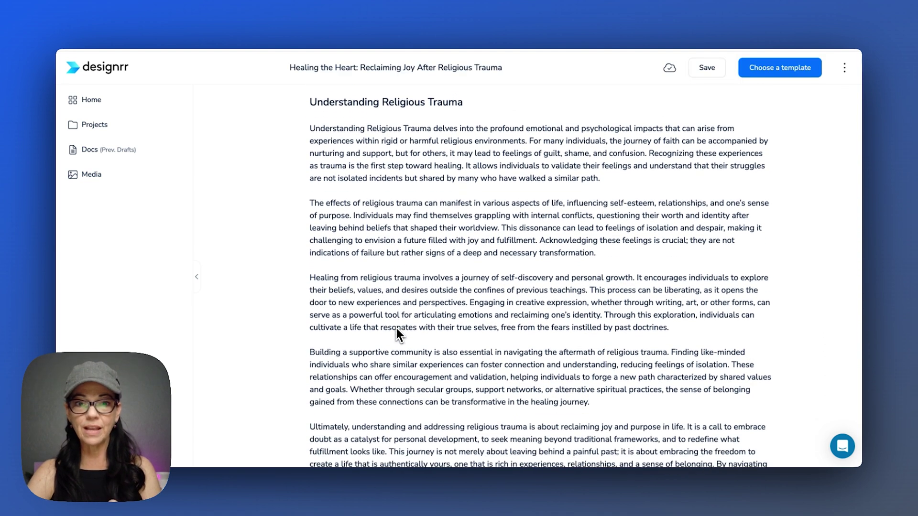
{"action": "scroll", "coordinate": [396, 328], "scroll_direction": "down", "scroll_amount": 7}
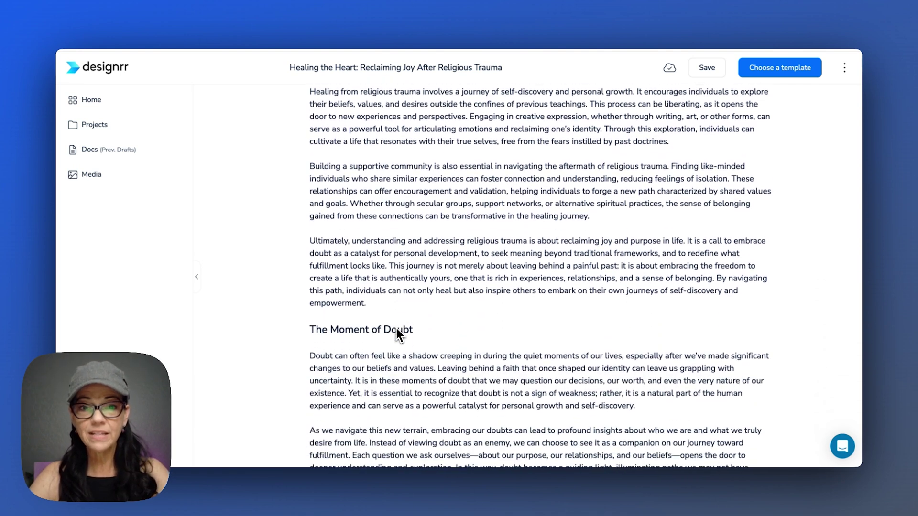
{"action": "scroll", "coordinate": [397, 328], "scroll_direction": "down", "scroll_amount": 3}
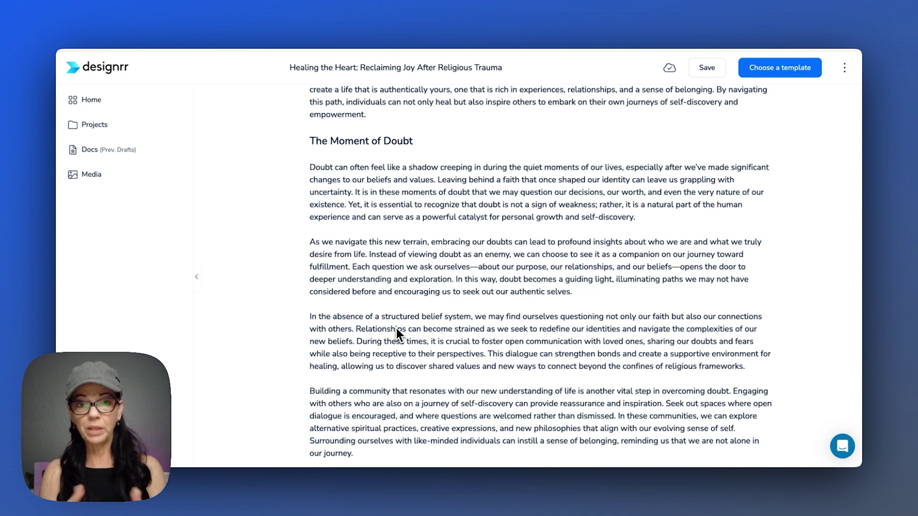
{"action": "scroll", "coordinate": [397, 330], "scroll_direction": "down", "scroll_amount": 3}
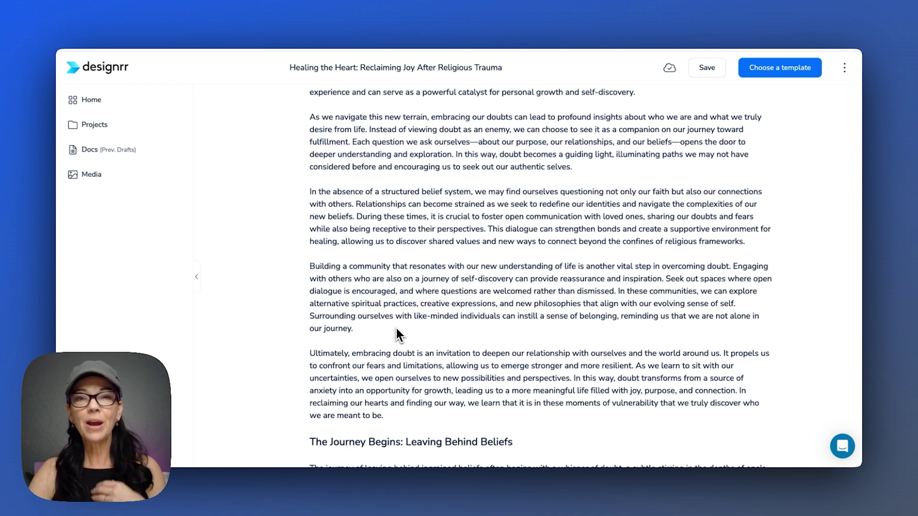
{"action": "scroll", "coordinate": [395, 326], "scroll_direction": "down", "scroll_amount": 7}
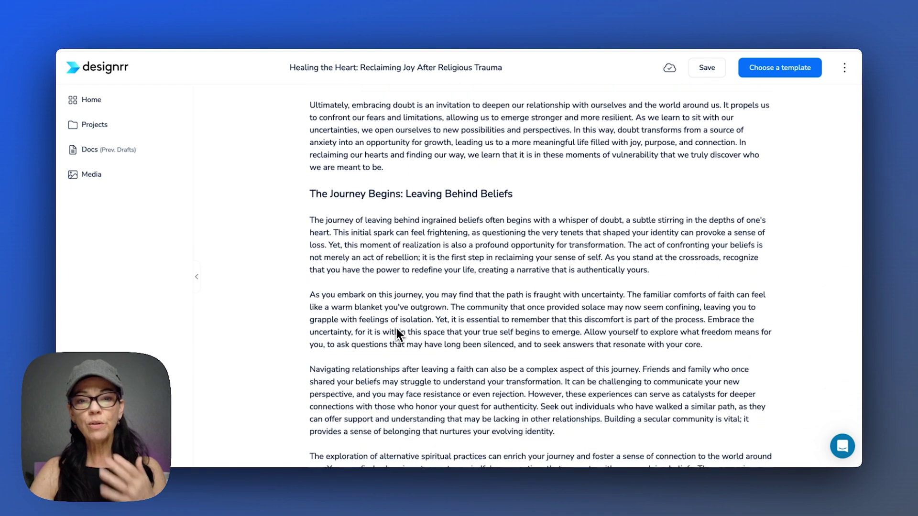
{"action": "scroll", "coordinate": [396, 329], "scroll_direction": "down", "scroll_amount": 4}
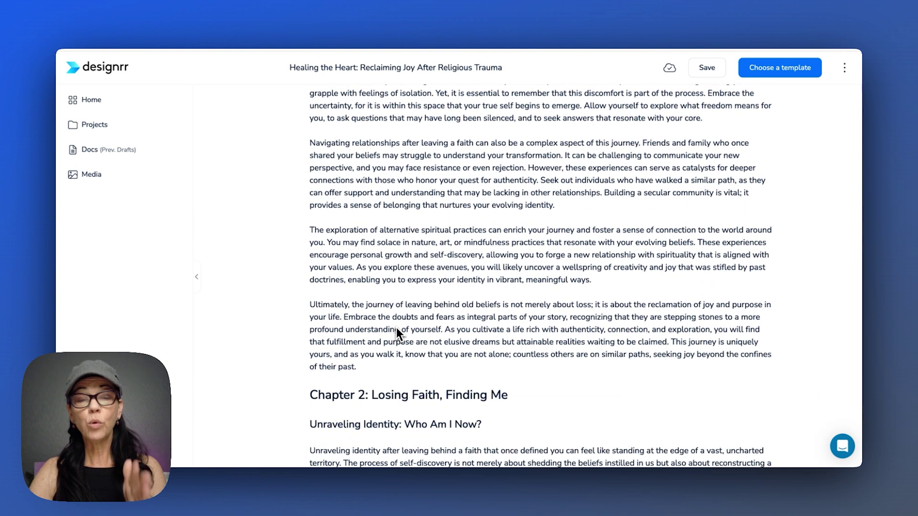
{"action": "scroll", "coordinate": [397, 330], "scroll_direction": "down", "scroll_amount": 3}
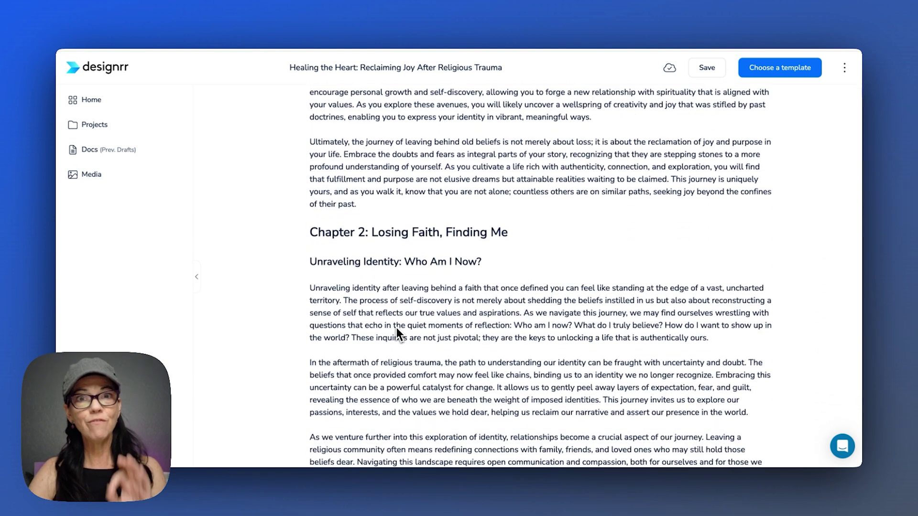
{"action": "scroll", "coordinate": [396, 327], "scroll_direction": "down", "scroll_amount": 6}
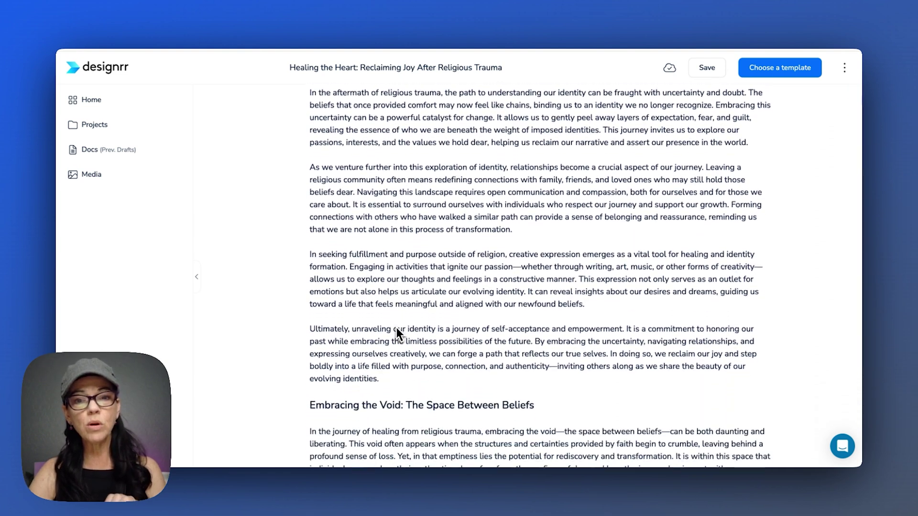
{"action": "scroll", "coordinate": [397, 328], "scroll_direction": "down", "scroll_amount": 6}
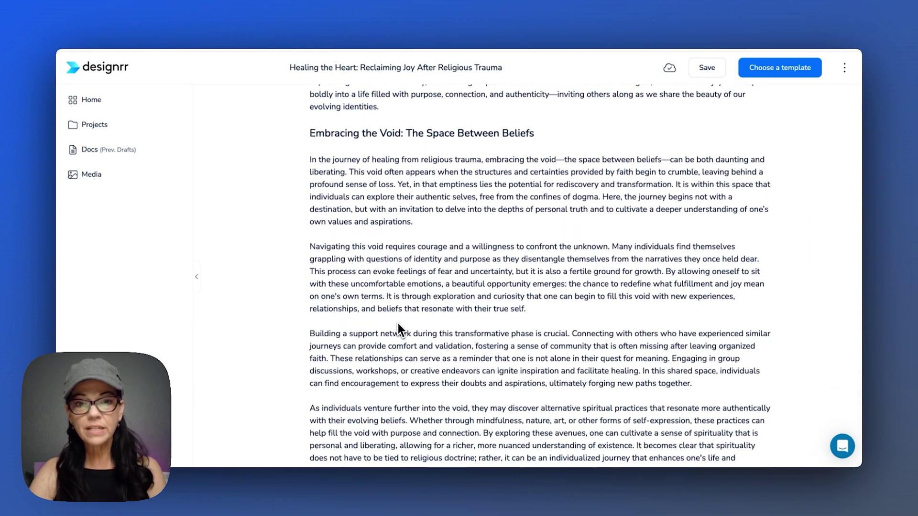
{"action": "scroll", "coordinate": [397, 328], "scroll_direction": "down", "scroll_amount": 18}
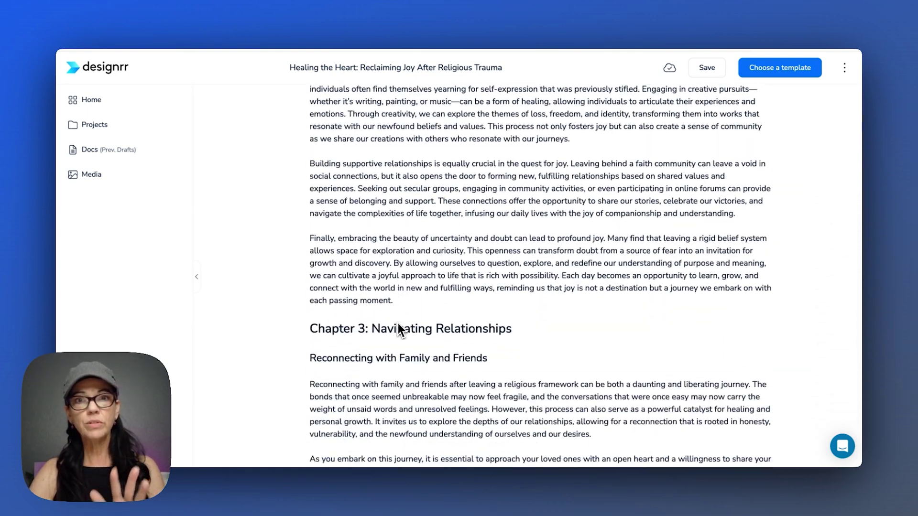
{"action": "scroll", "coordinate": [397, 323], "scroll_direction": "down", "scroll_amount": 7}
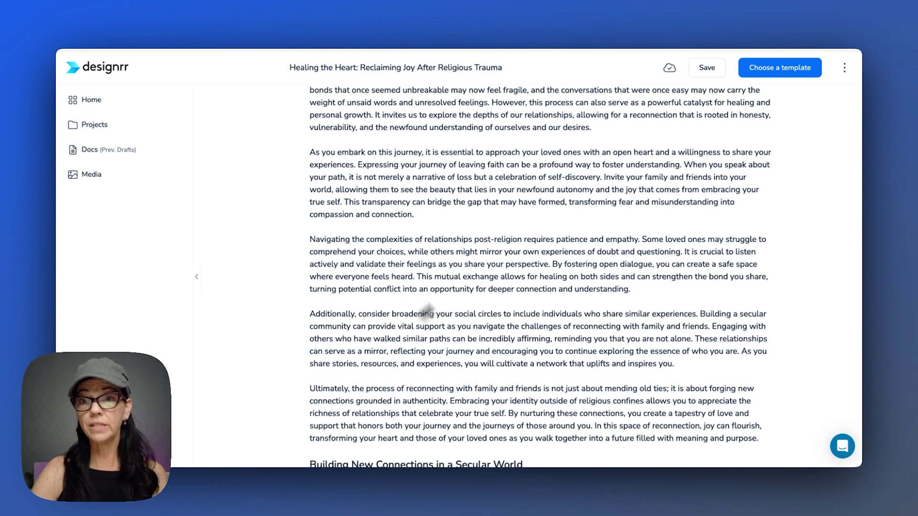
{"action": "left_click", "coordinate": [793, 73]}
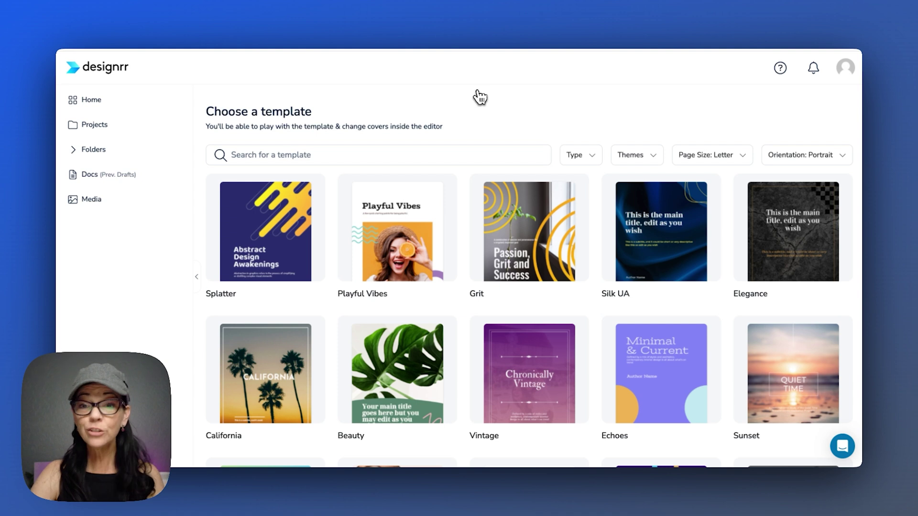
- Preview the Writing 1-02 Scene Break template and start the ebook from it
{"action": "scroll", "coordinate": [473, 338], "scroll_direction": "down", "scroll_amount": 4}
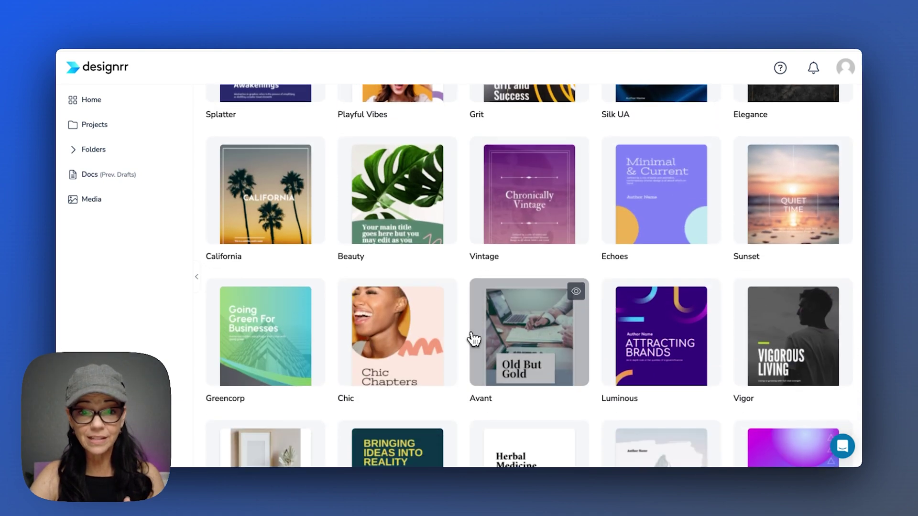
{"action": "scroll", "coordinate": [473, 338], "scroll_direction": "down", "scroll_amount": 5}
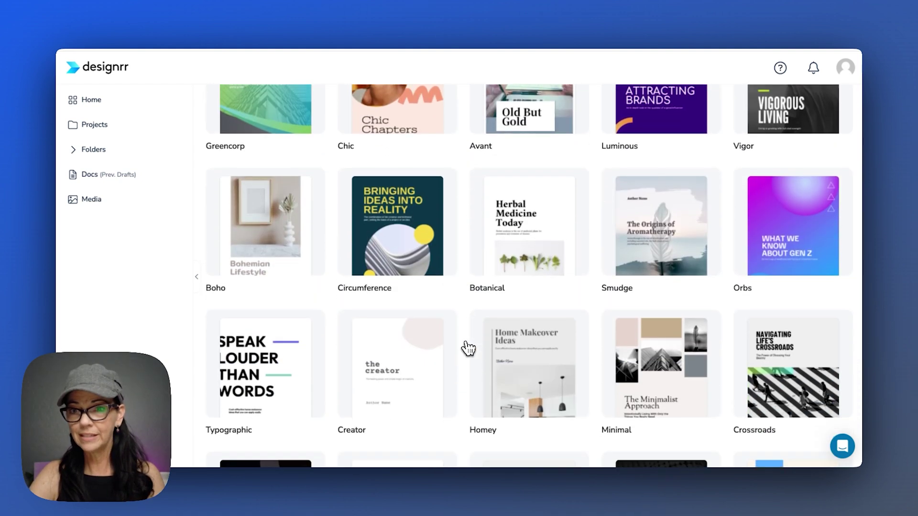
{"action": "scroll", "coordinate": [469, 348], "scroll_direction": "up", "scroll_amount": 2}
{"action": "scroll", "coordinate": [468, 348], "scroll_direction": "down", "scroll_amount": 10}
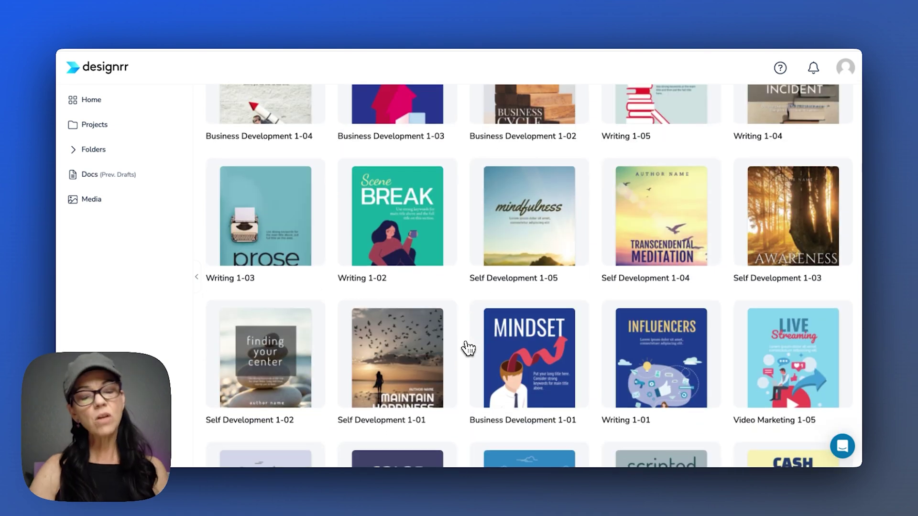
{"action": "left_click", "coordinate": [400, 216]}
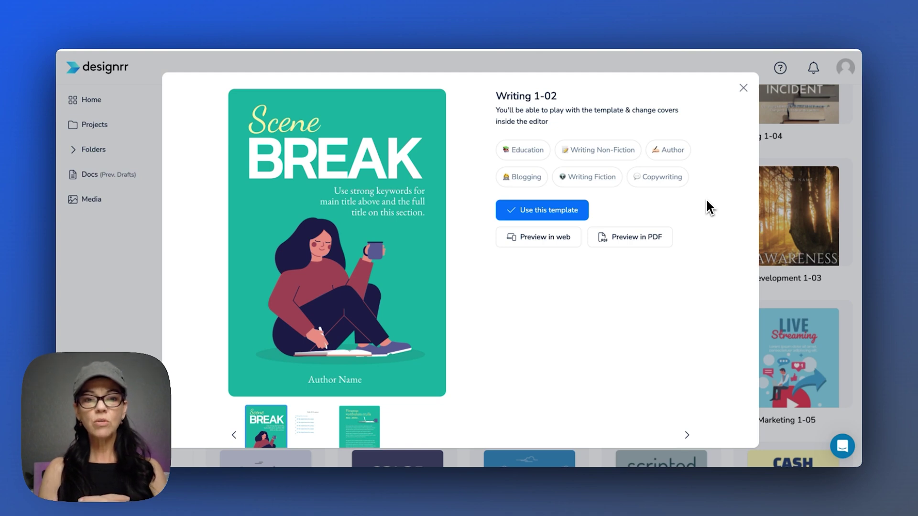
{"action": "left_click", "coordinate": [543, 210]}
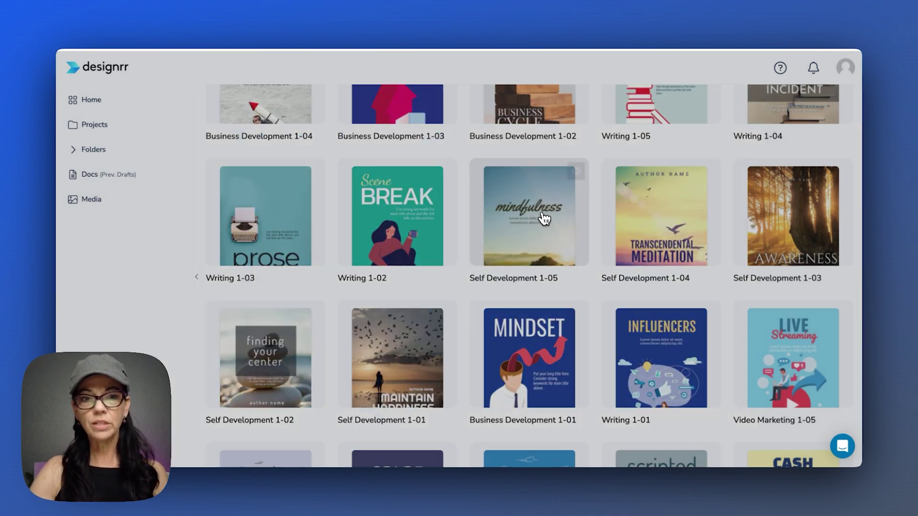
- Scroll through the editor to review the Healing the Heart cover, chapters and final pages
{"action": "scroll", "coordinate": [540, 214], "scroll_direction": "down", "scroll_amount": 5}
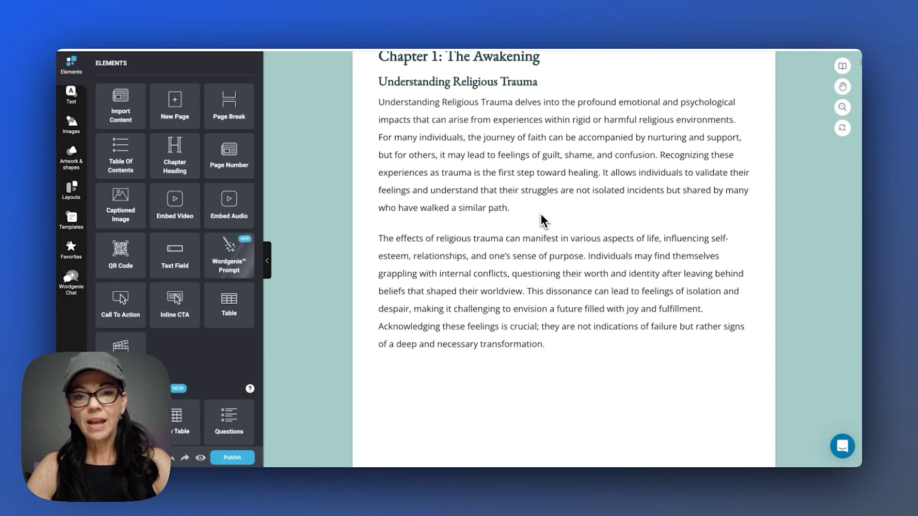
{"action": "scroll", "coordinate": [541, 215], "scroll_direction": "down", "scroll_amount": 10}
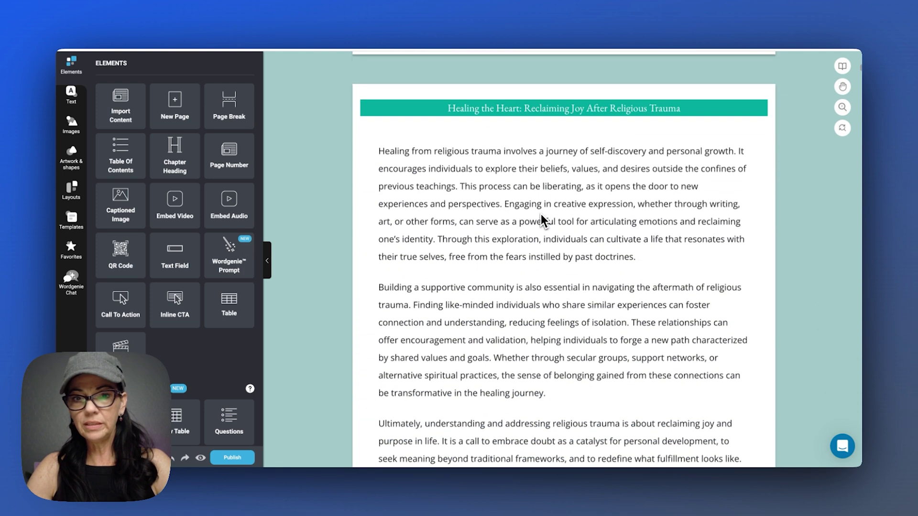
{"action": "scroll", "coordinate": [540, 214], "scroll_direction": "down", "scroll_amount": 12}
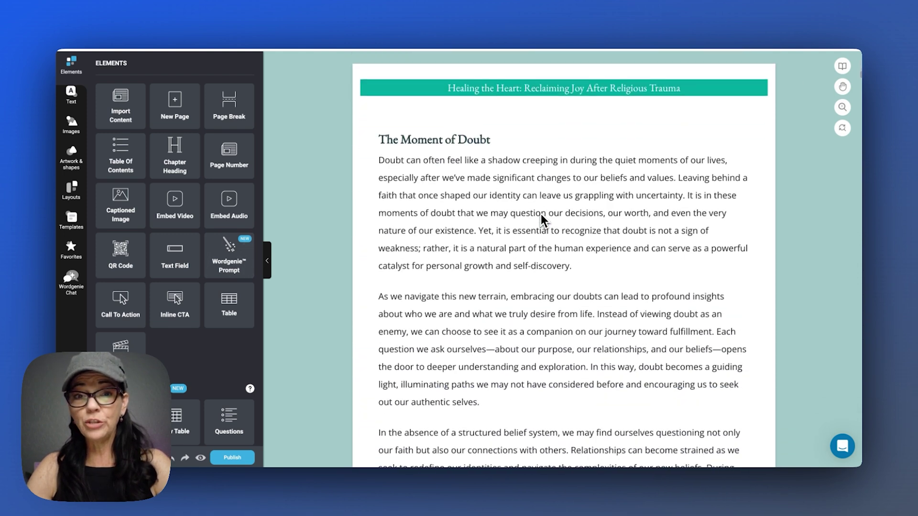
{"action": "scroll", "coordinate": [541, 215], "scroll_direction": "down", "scroll_amount": 1}
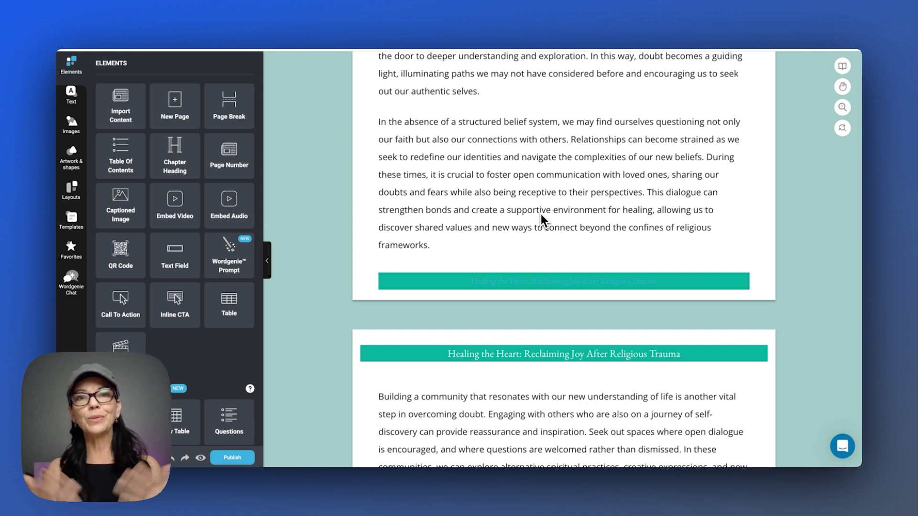
{"action": "scroll", "coordinate": [541, 214], "scroll_direction": "down", "scroll_amount": 5}
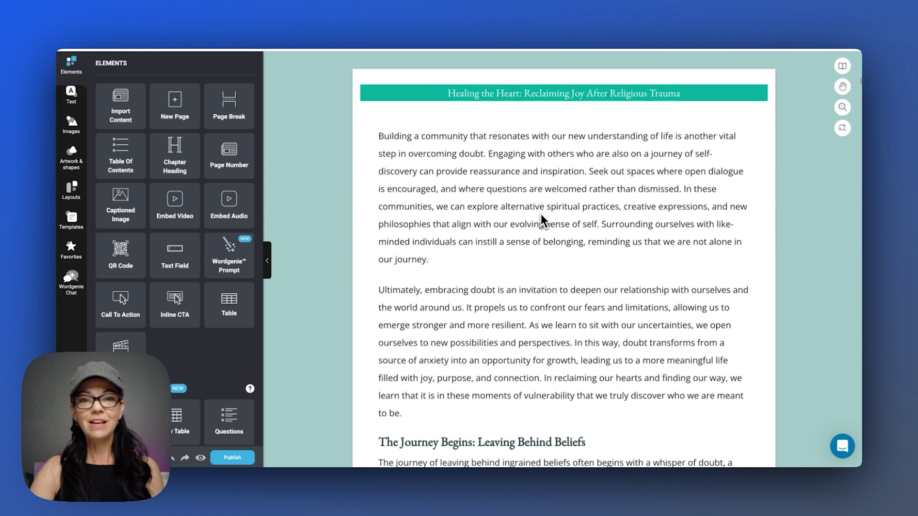
{"action": "scroll", "coordinate": [541, 215], "scroll_direction": "down", "scroll_amount": 3}
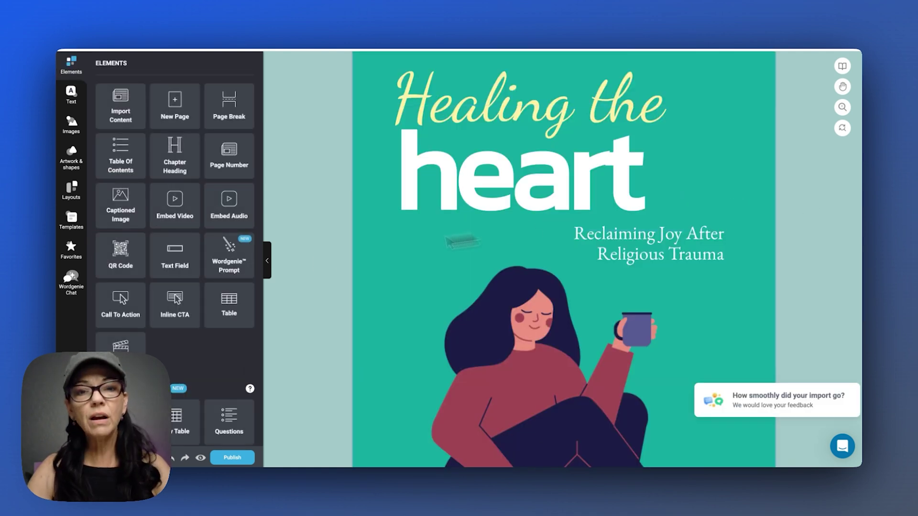
{"action": "scroll", "coordinate": [395, 313], "scroll_direction": "down", "scroll_amount": 2}
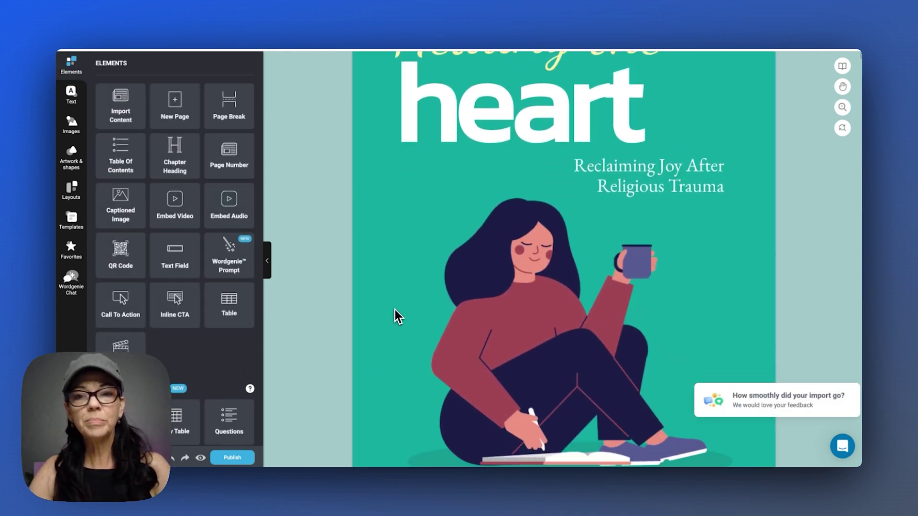
{"action": "scroll", "coordinate": [395, 314], "scroll_direction": "up", "scroll_amount": 2}
{"action": "scroll", "coordinate": [395, 309], "scroll_direction": "down", "scroll_amount": 2}
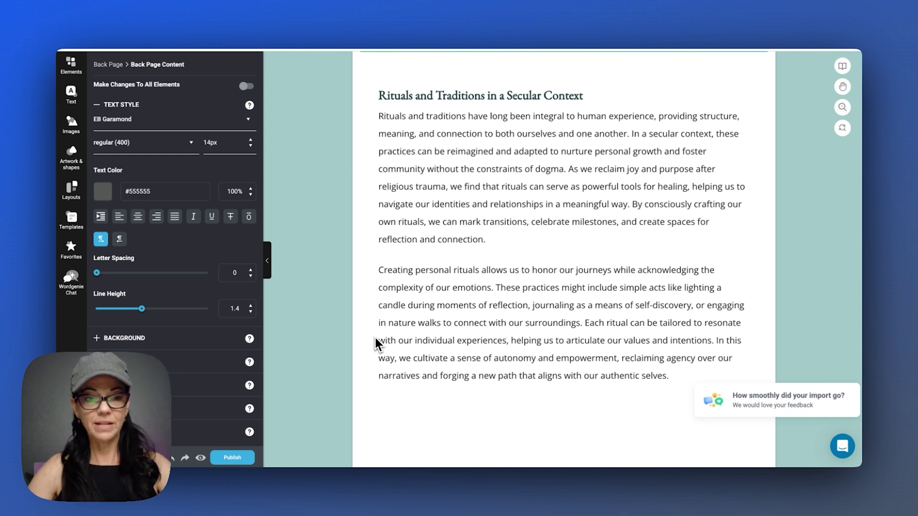
- Export the ebook in Kindle ePub format and download the ePub file
{"action": "left_click", "coordinate": [242, 459]}
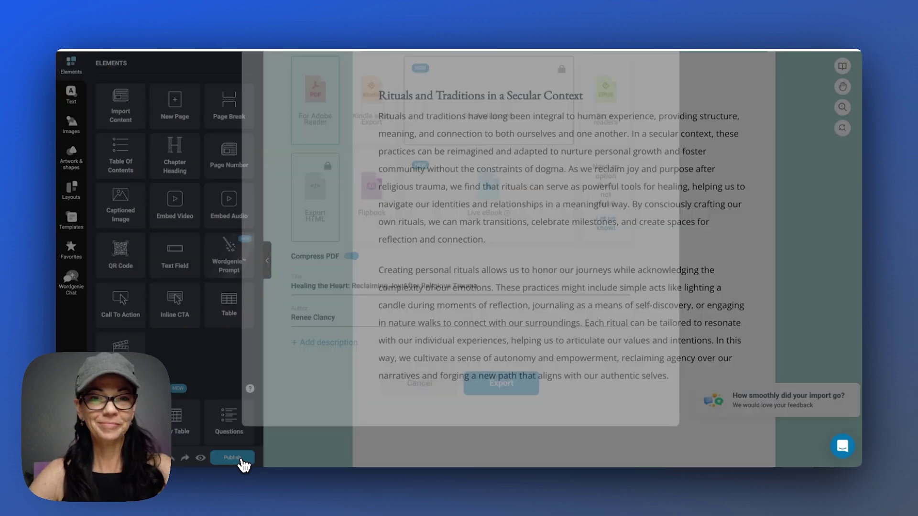
{"action": "left_click", "coordinate": [446, 189]}
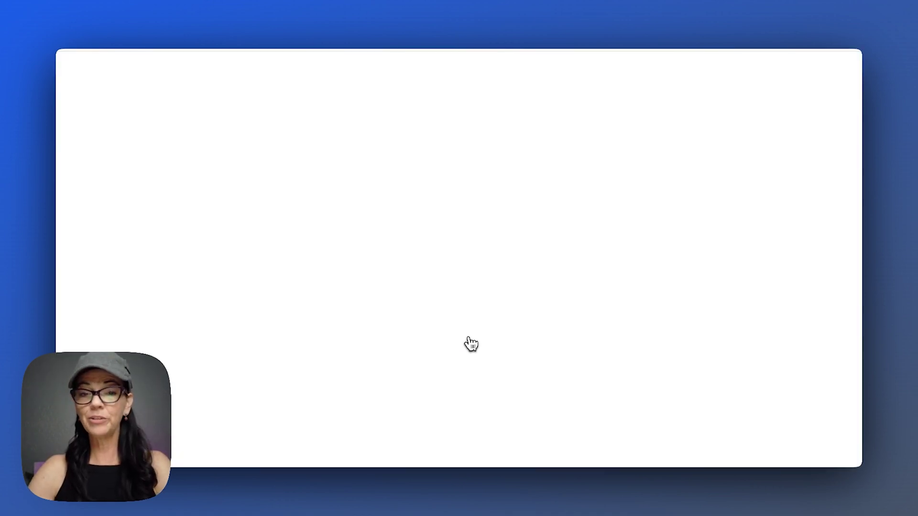
{"action": "left_click", "coordinate": [468, 335]}
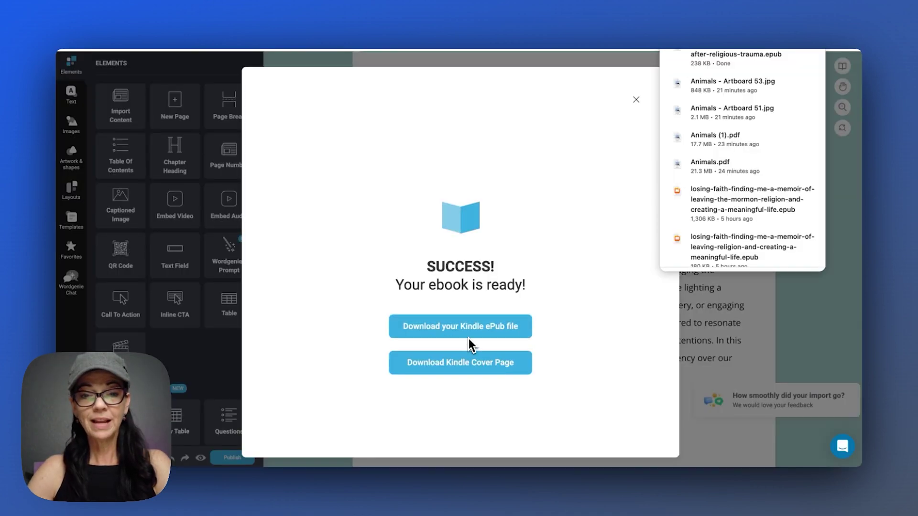
- Save the Kindle cover page image as 'cover 2' in Downloads
{"action": "left_click", "coordinate": [468, 363]}
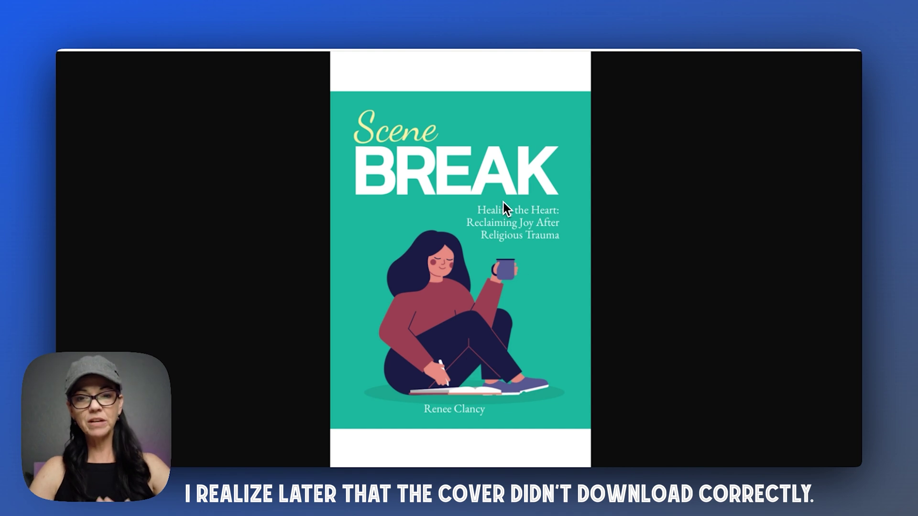
{"action": "key", "text": "super+s"}
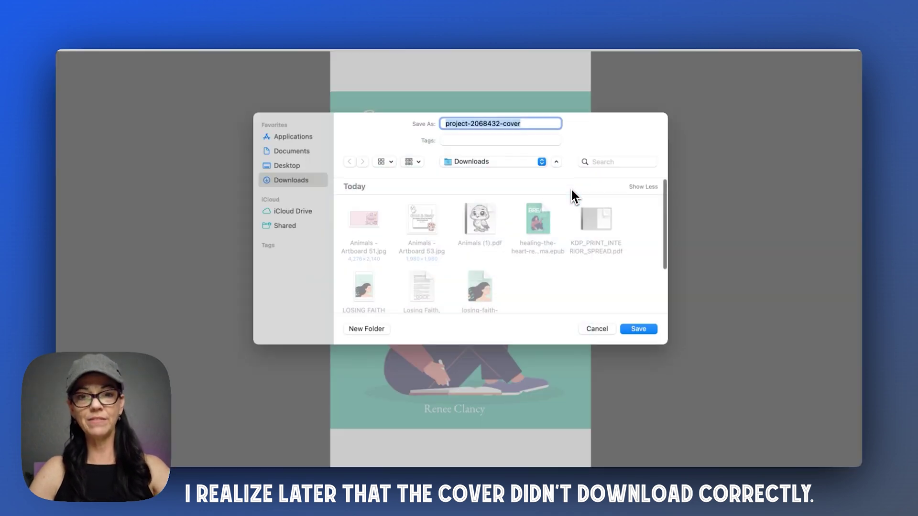
{"action": "type", "text": "cover 2"}
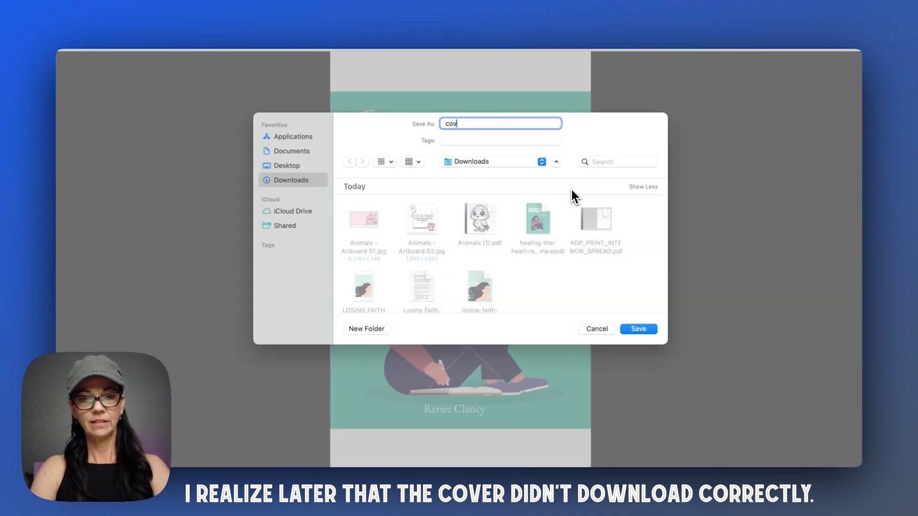
{"action": "left_click", "coordinate": [638, 329]}
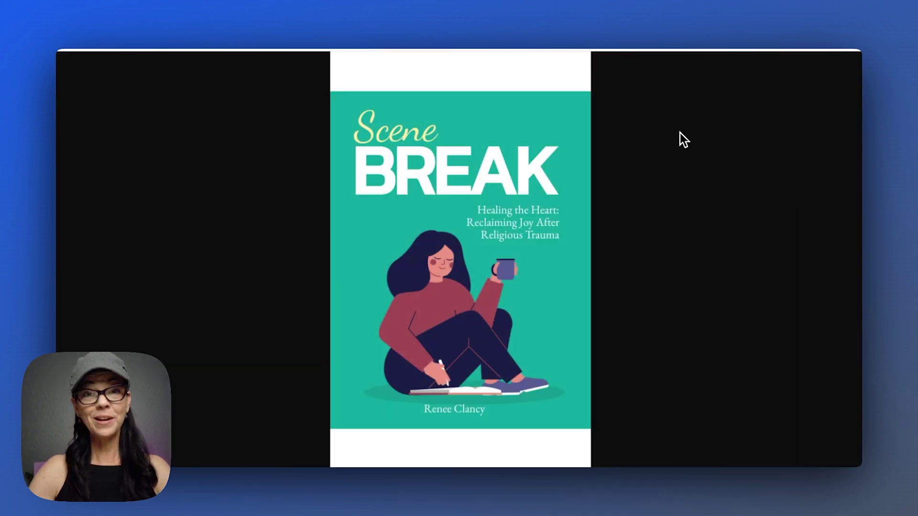
- Start a new Kindle eBook from the KDP Bookshelf
{"action": "left_click", "coordinate": [697, 7]}
{"action": "left_click", "coordinate": [702, 9]}
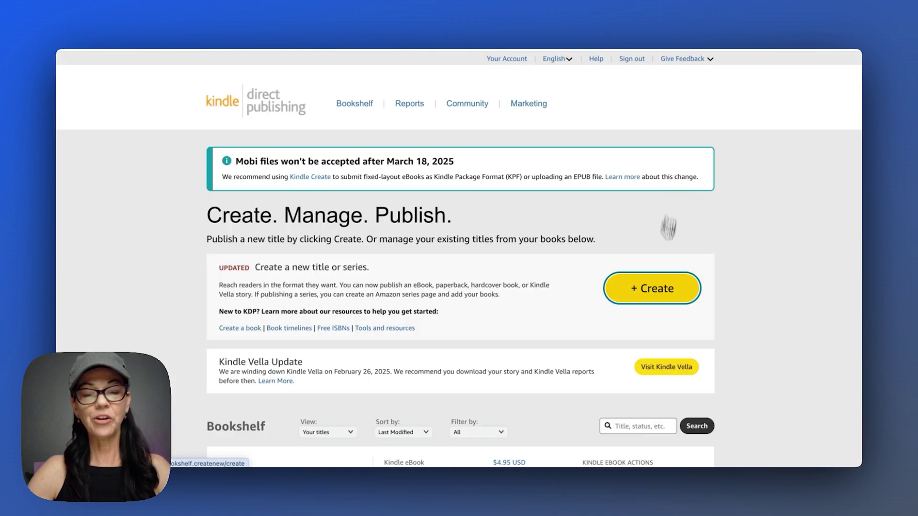
{"action": "left_click", "coordinate": [656, 292]}
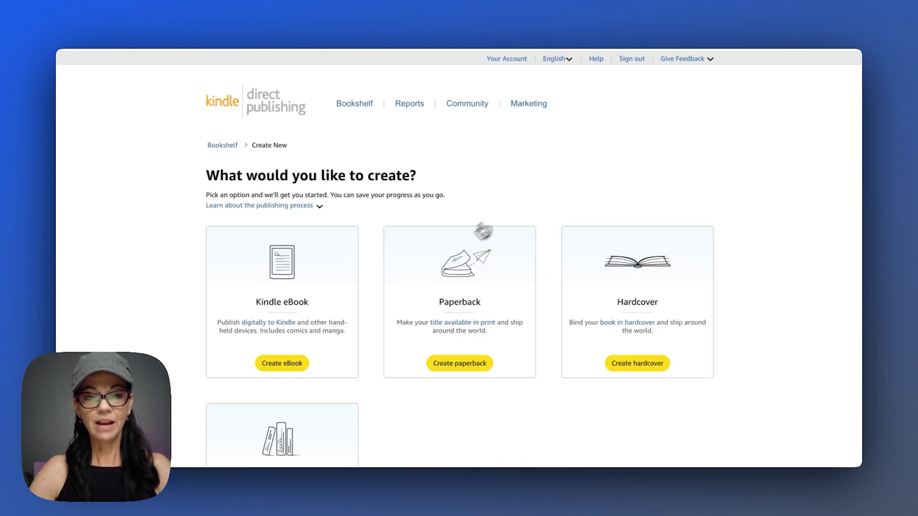
{"action": "left_click", "coordinate": [281, 365]}
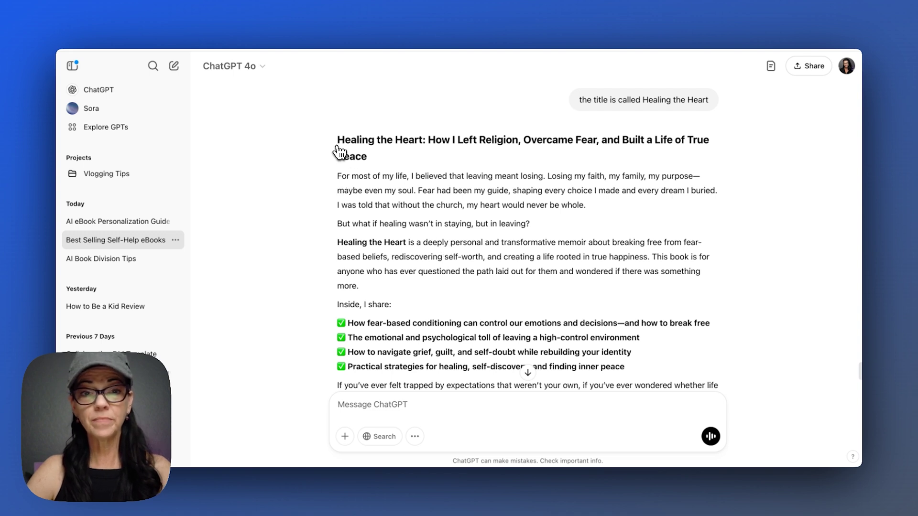
- Select the book description text and open the list of categories to choose from
{"action": "left_click_drag", "start_coordinate": [337, 139], "coordinate": [411, 323]}
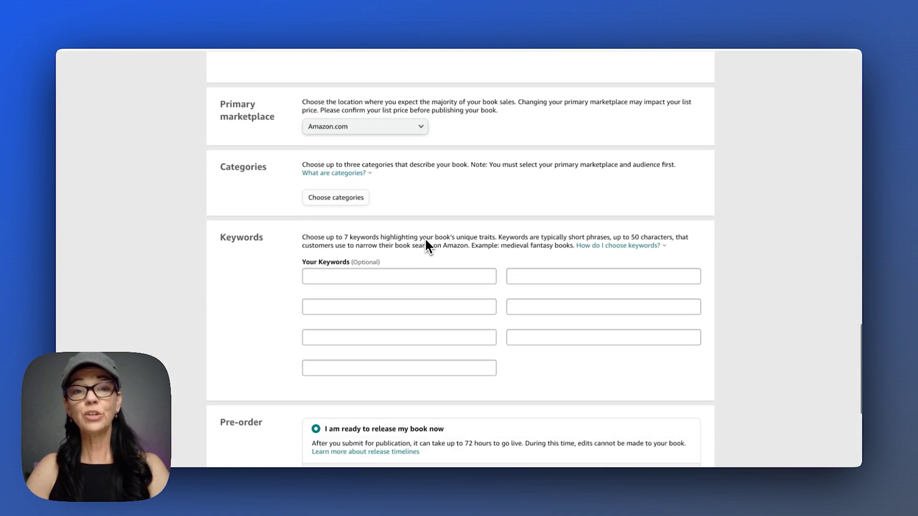
{"action": "left_click", "coordinate": [353, 198]}
{"action": "left_click", "coordinate": [350, 246]}
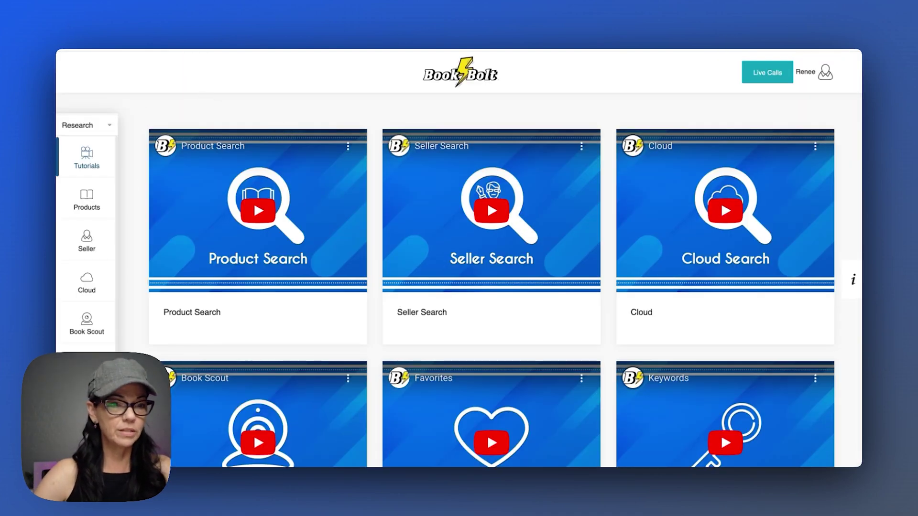
- Search Book Bolt for 'leaving religion spirituality', sorted by Amazon Search Volume, highest first
{"action": "mouse_move", "coordinate": [87, 366]}
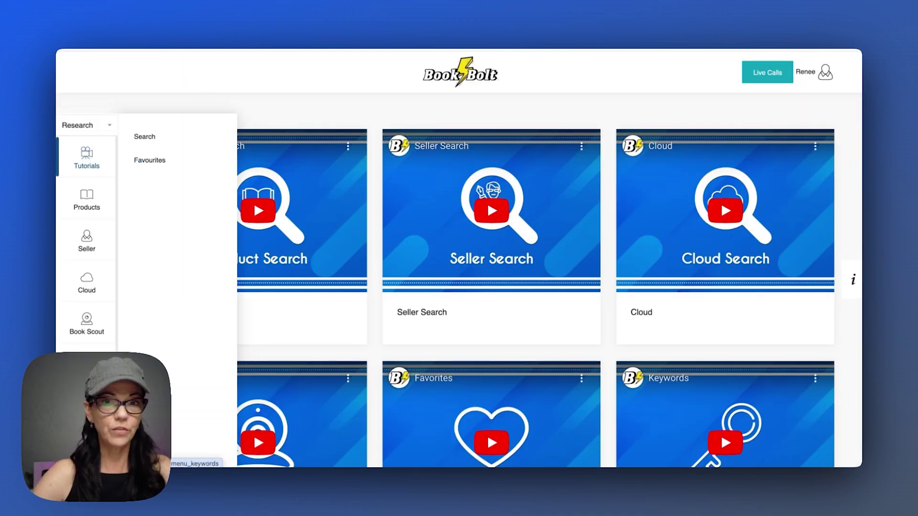
{"action": "left_click", "coordinate": [150, 138]}
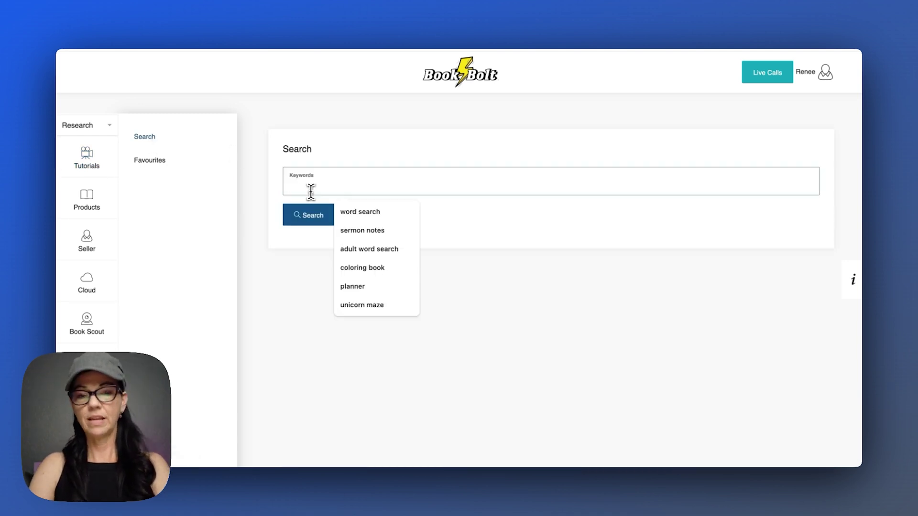
{"action": "type", "text": "leaving rel"}
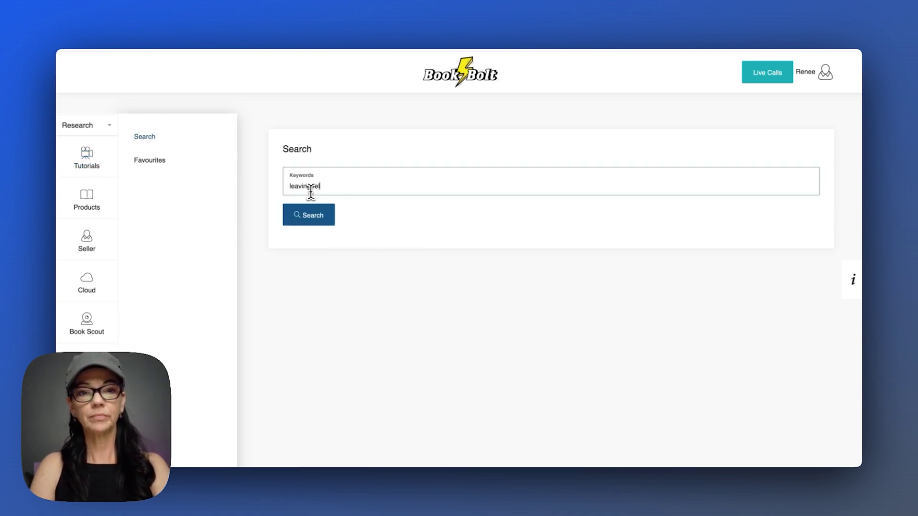
{"action": "type", "text": "igion spir"}
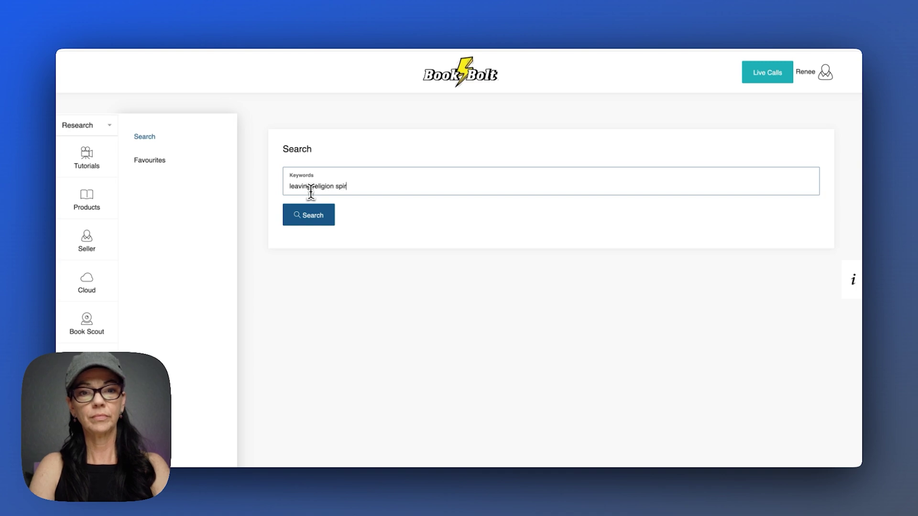
{"action": "type", "text": "ituality"}
{"action": "key", "text": "Return"}
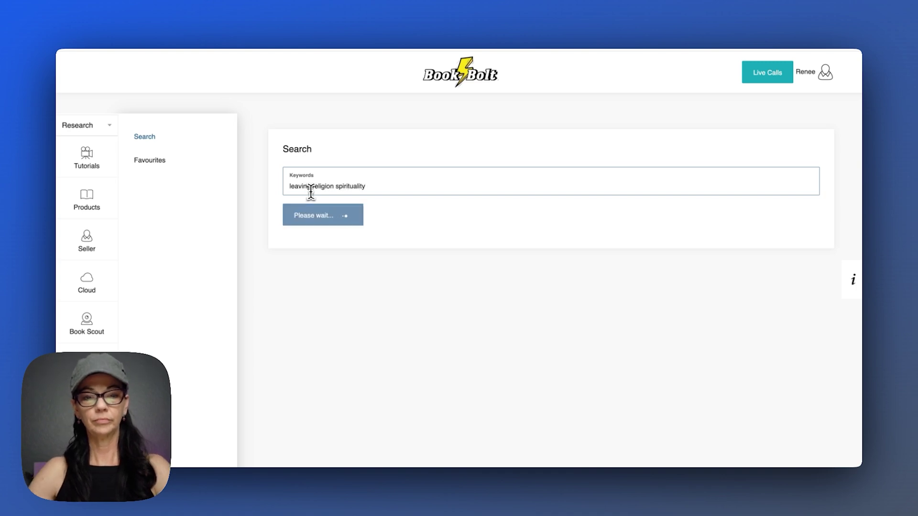
{"action": "left_click", "coordinate": [467, 177]}
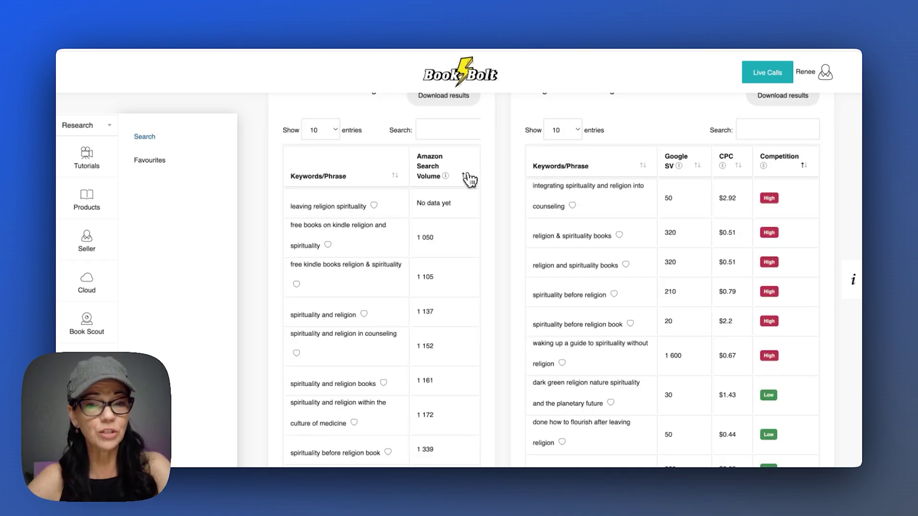
{"action": "left_click", "coordinate": [467, 176]}
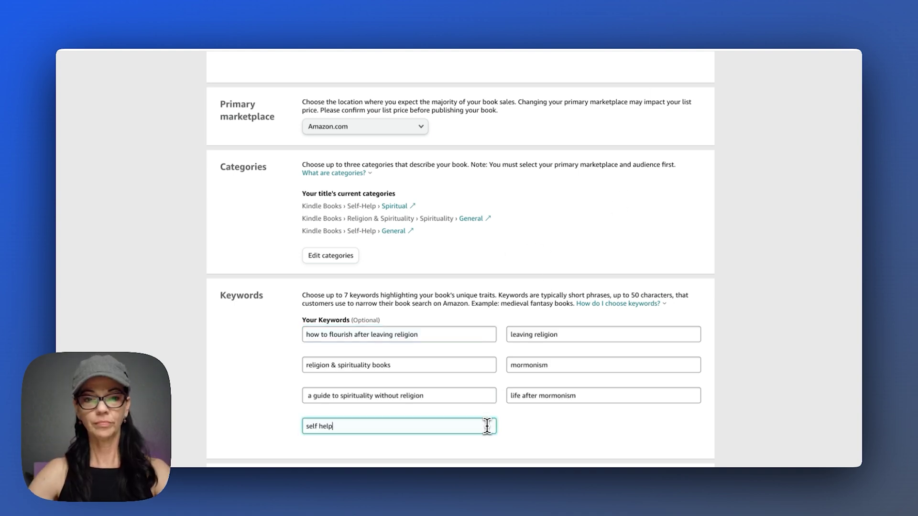
- Save the KDP book details and continue to the content page
{"action": "scroll", "coordinate": [487, 426], "scroll_direction": "down", "scroll_amount": 1}
{"action": "scroll", "coordinate": [636, 424], "scroll_direction": "down", "scroll_amount": 1}
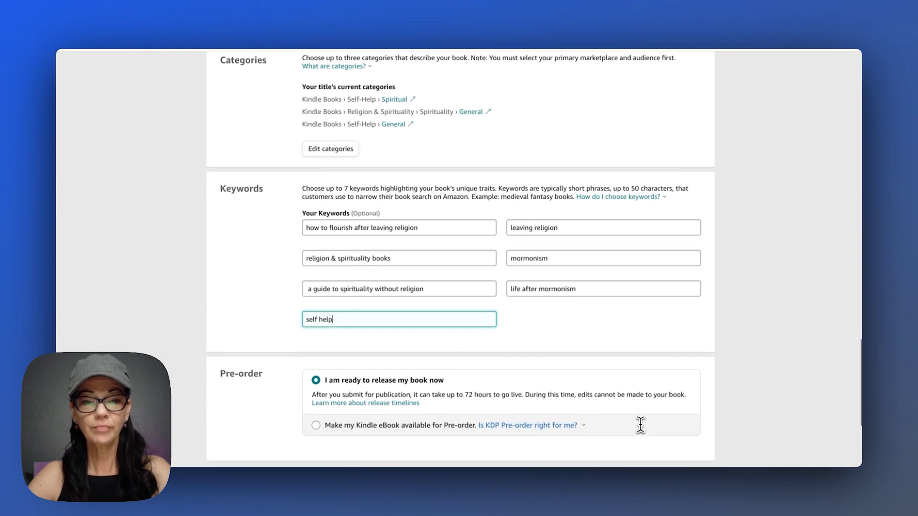
{"action": "scroll", "coordinate": [640, 424], "scroll_direction": "down", "scroll_amount": 3}
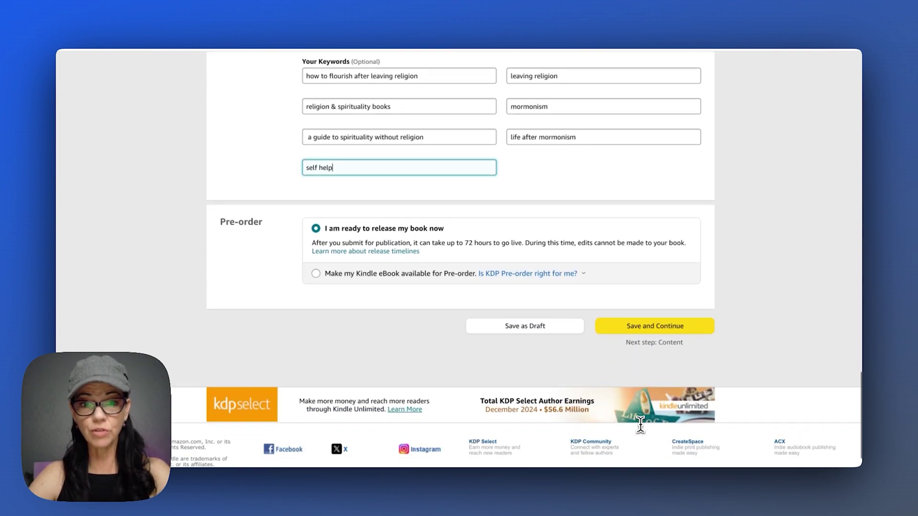
{"action": "left_click", "coordinate": [662, 330]}
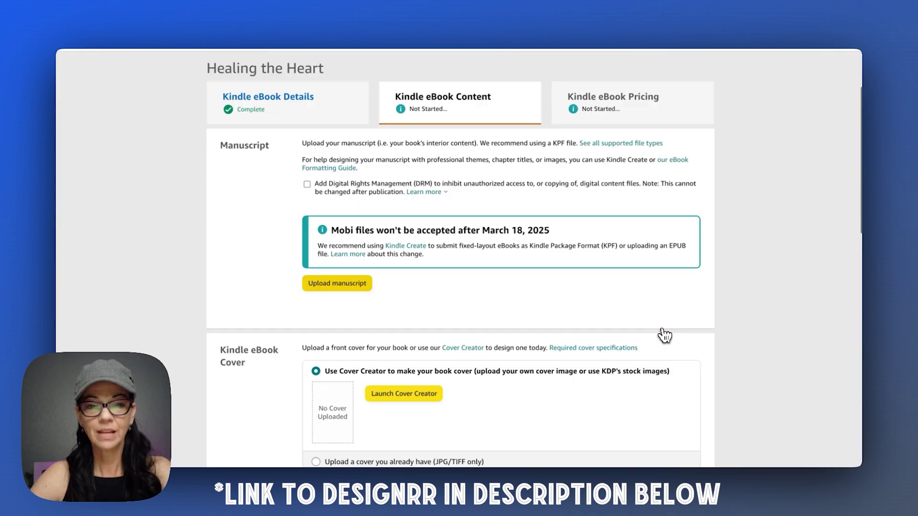
- Upload the Healing the Heart ePub manuscript and cover 2.jpg as the cover
{"action": "left_click", "coordinate": [331, 286]}
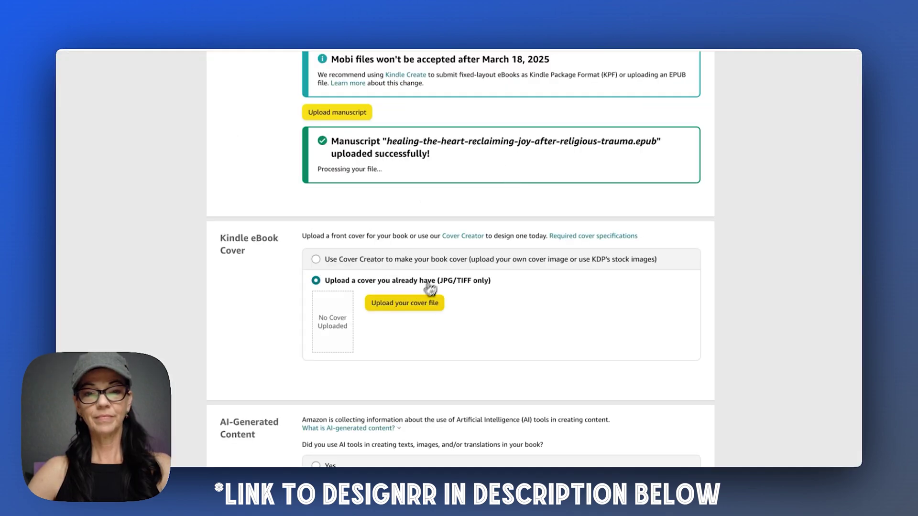
{"action": "left_click", "coordinate": [417, 303]}
{"action": "left_click", "coordinate": [328, 112]}
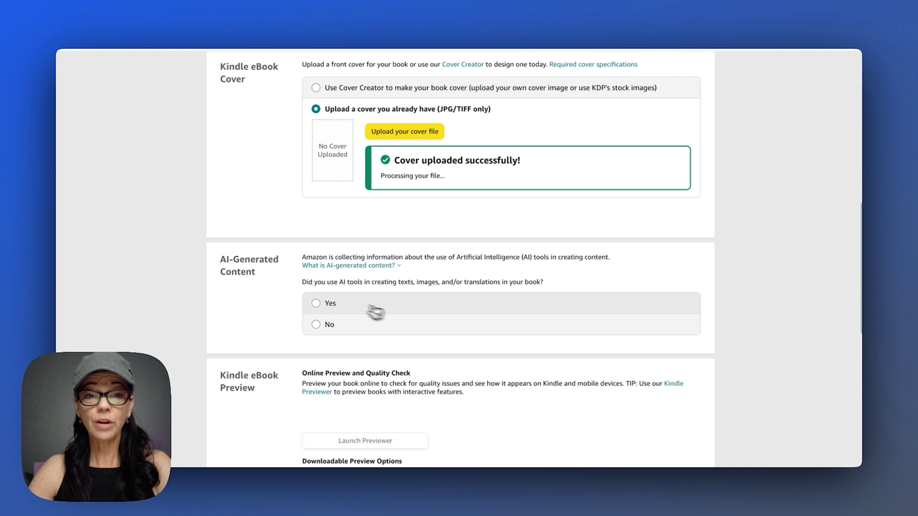
- Declare AI-generated text for the entire work, listing designrr and chat gpt as tools
{"action": "left_click", "coordinate": [318, 304]}
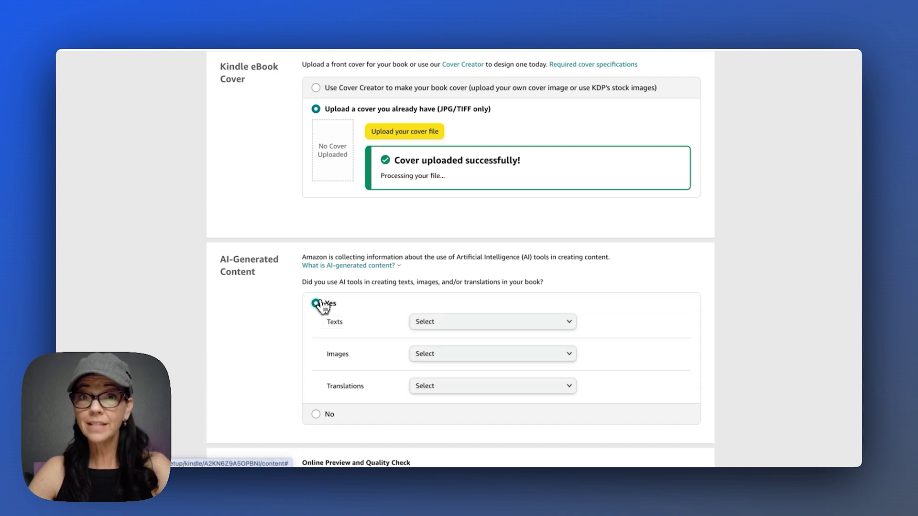
{"action": "scroll", "coordinate": [323, 306], "scroll_direction": "down", "scroll_amount": 2}
{"action": "left_click", "coordinate": [432, 273]}
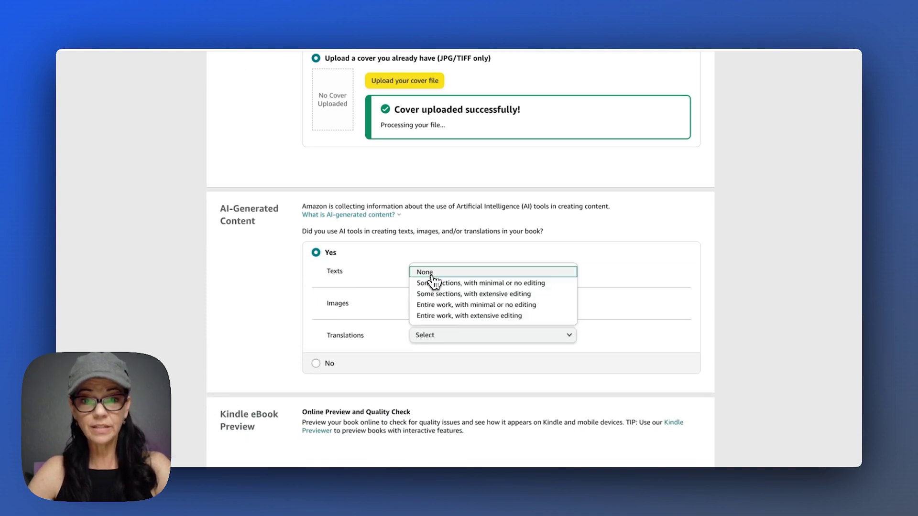
{"action": "left_click", "coordinate": [523, 305]}
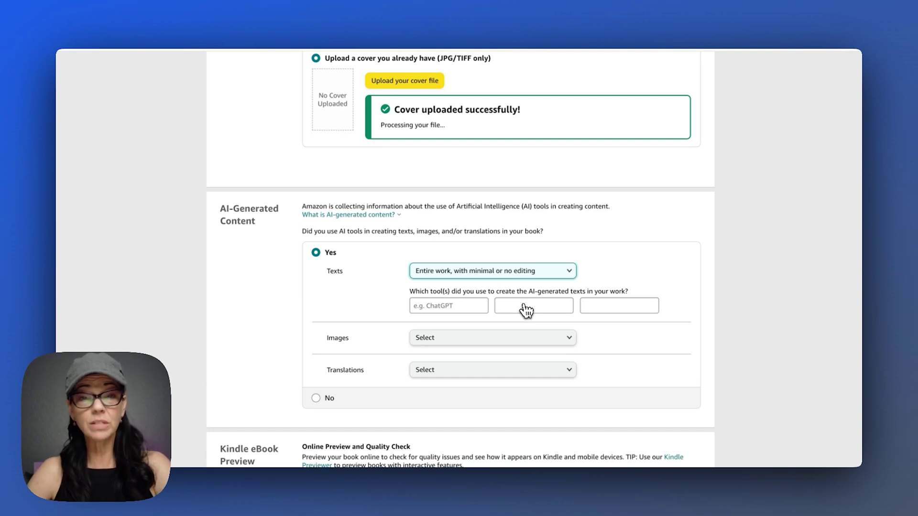
{"action": "left_click", "coordinate": [469, 306]}
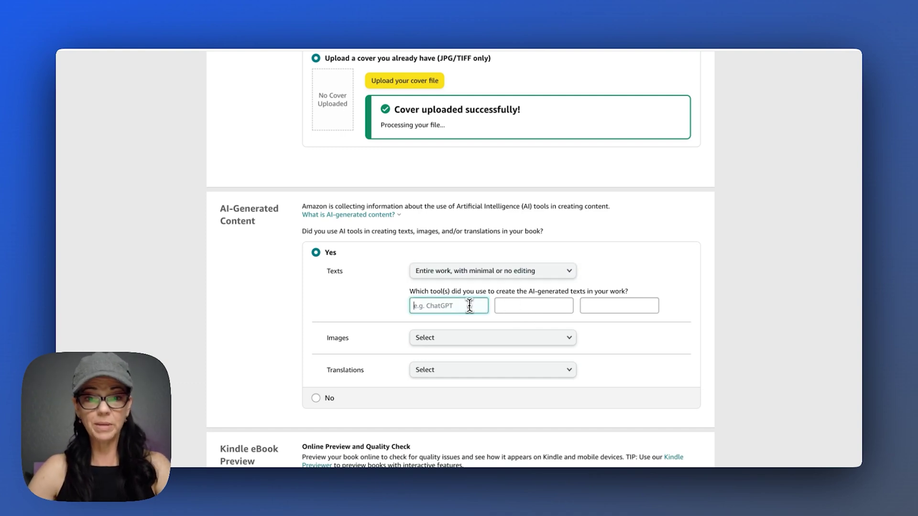
{"action": "type", "text": "design"}
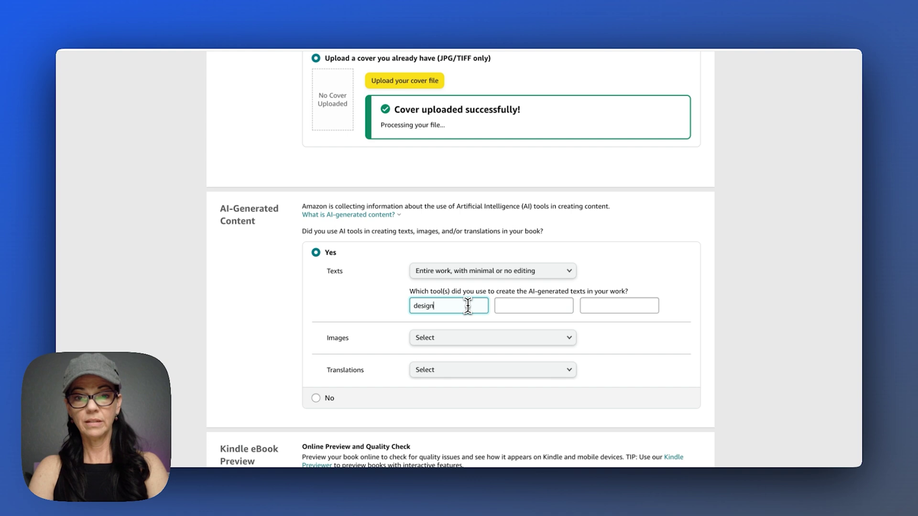
{"action": "type", "text": "rr"}
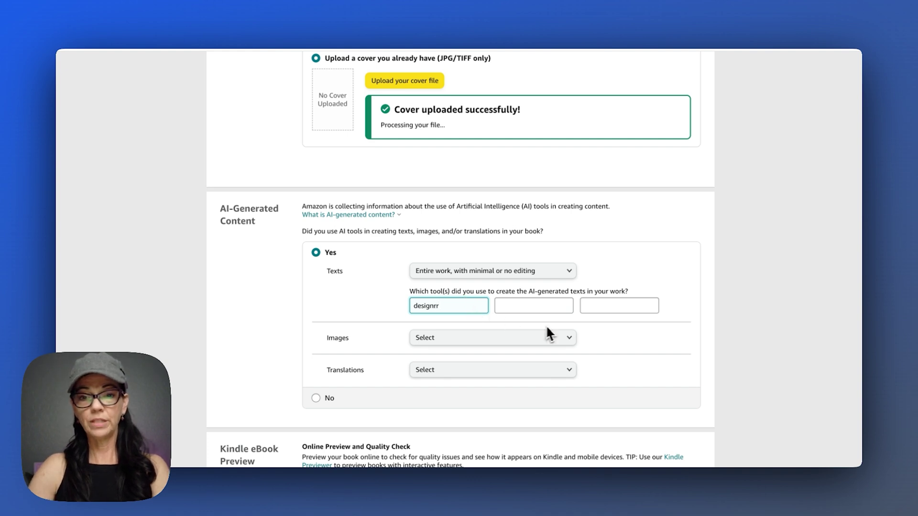
{"action": "left_click", "coordinate": [540, 308]}
{"action": "type", "text": "dhat "}
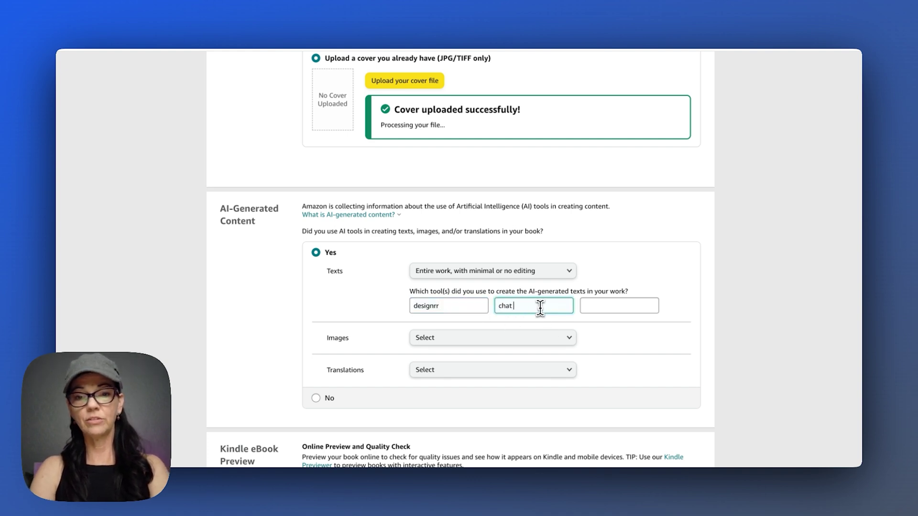
{"action": "type", "text": "gpt"}
- Set AI-generated images and AI translations both to None
{"action": "left_click", "coordinate": [525, 338]}
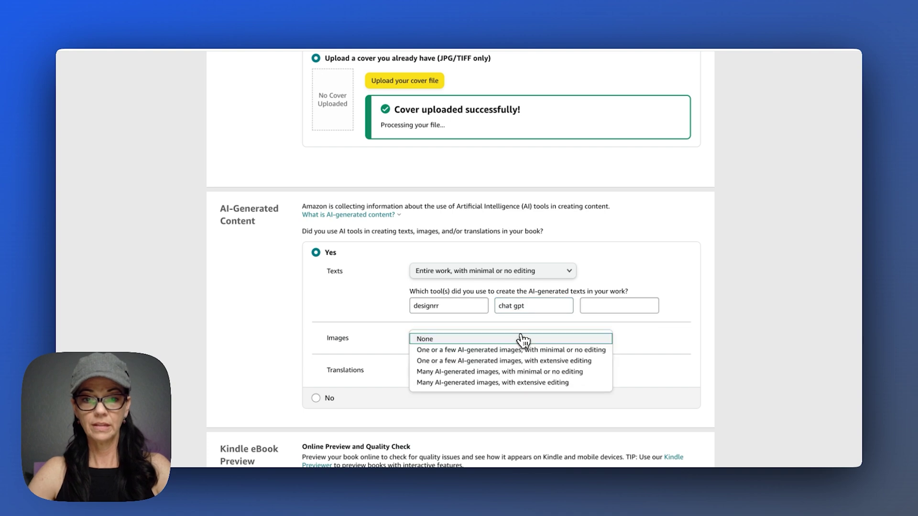
{"action": "left_click", "coordinate": [524, 339]}
{"action": "left_click", "coordinate": [511, 370]}
{"action": "left_click", "coordinate": [510, 374]}
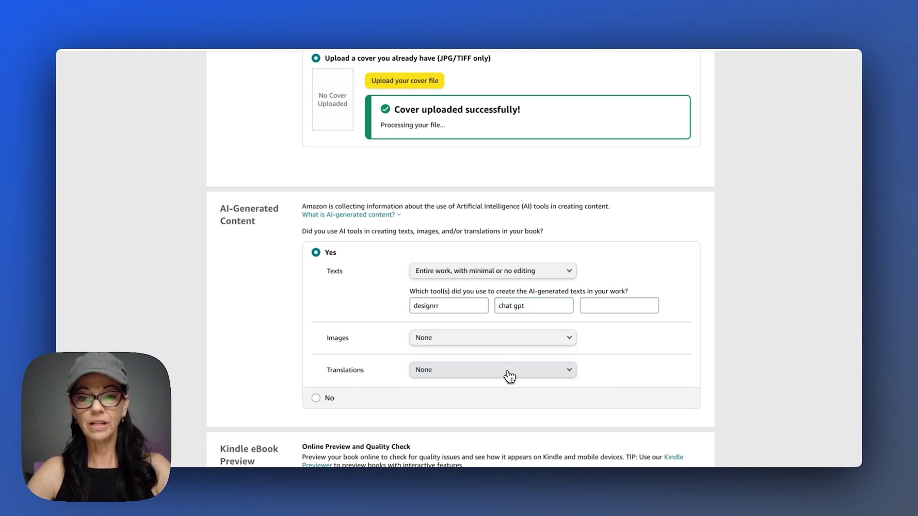
{"action": "scroll", "coordinate": [510, 377], "scroll_direction": "down", "scroll_amount": 5}
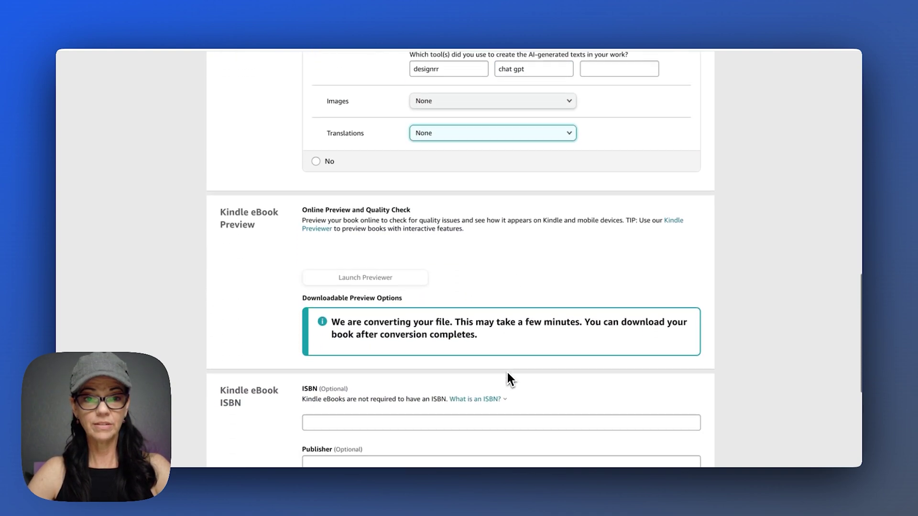
- Launch the Kindle eBook previewer, then view the earlier book's Amazon product page
{"action": "scroll", "coordinate": [507, 374], "scroll_direction": "down", "scroll_amount": 1}
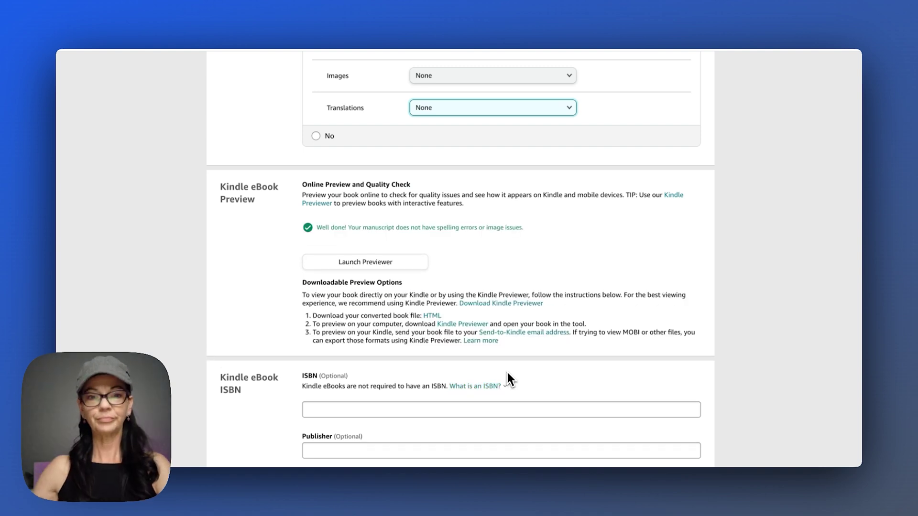
{"action": "left_click", "coordinate": [409, 262]}
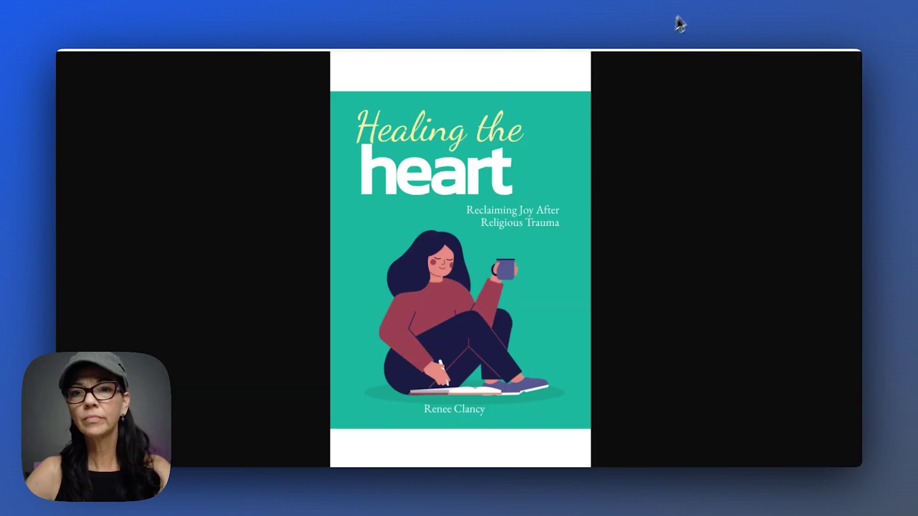
{"action": "left_click", "coordinate": [712, 9]}
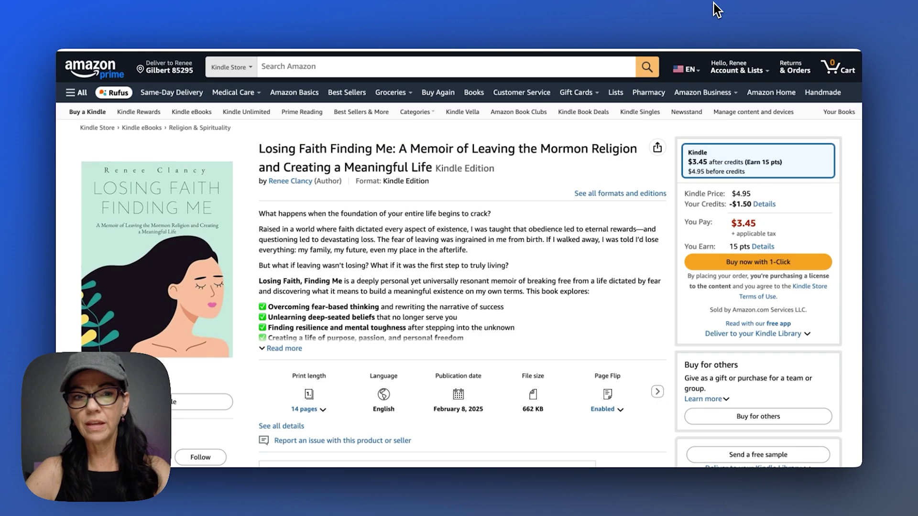
- Choose the project cover image file for upload
{"action": "left_click", "coordinate": [430, 7]}
{"action": "left_click", "coordinate": [411, 273]}
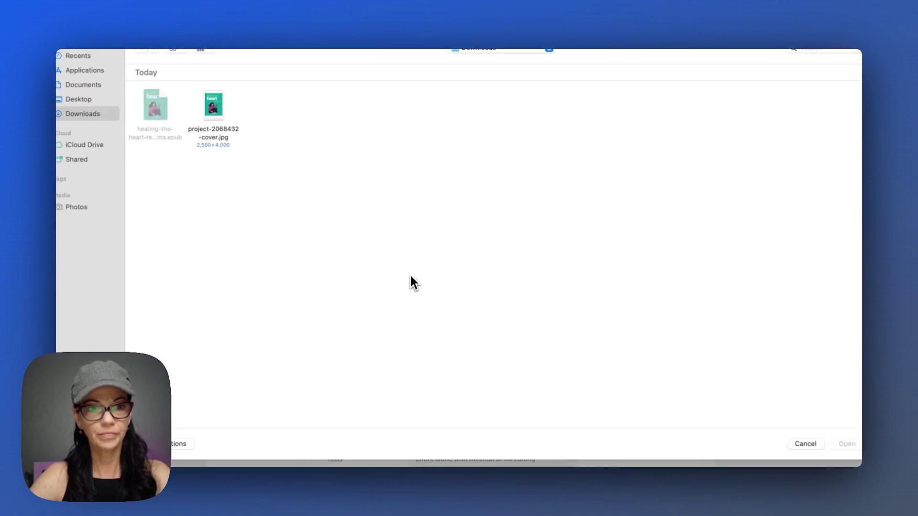
{"action": "left_click", "coordinate": [212, 112]}
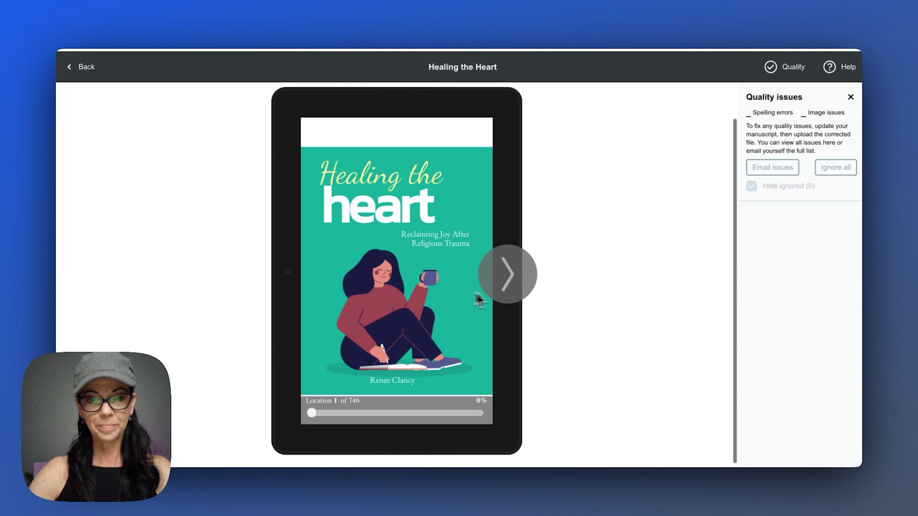
- Page from the cover into Chapter 1, then return to the eBook Content page
{"action": "left_click", "coordinate": [502, 289]}
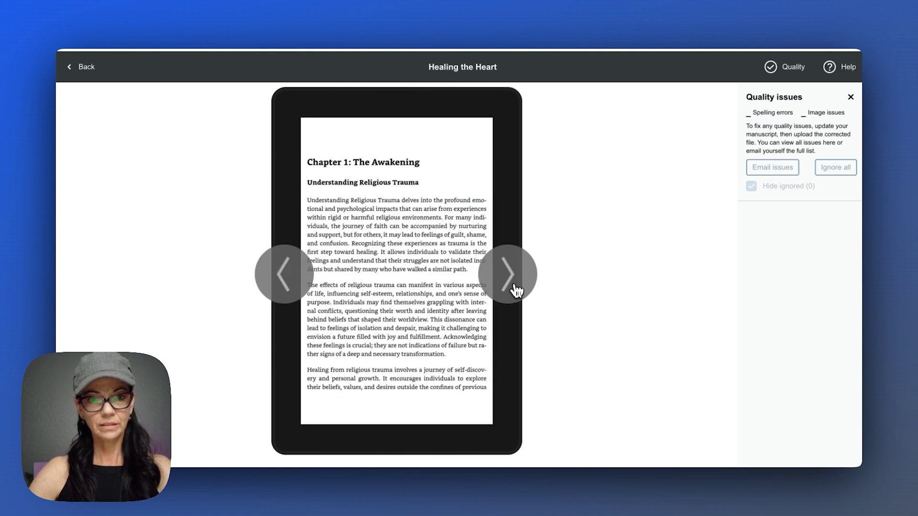
{"action": "left_click", "coordinate": [514, 288]}
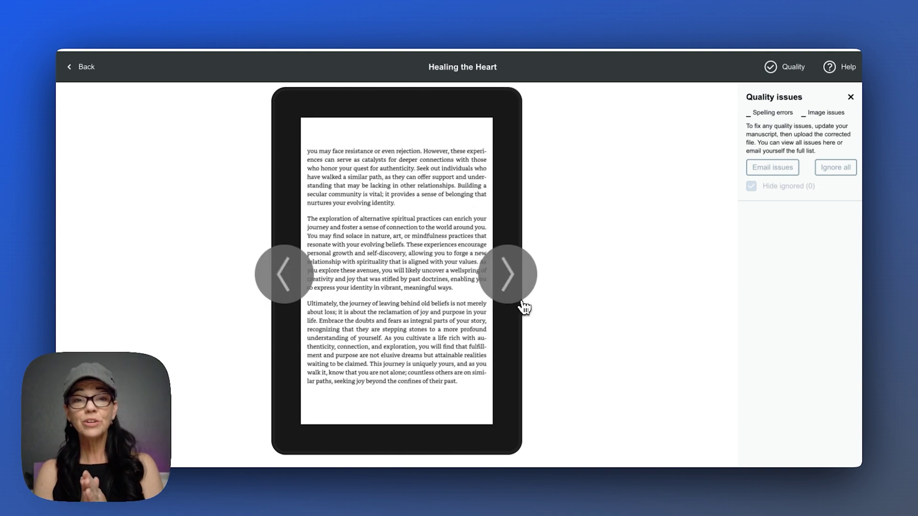
{"action": "left_click", "coordinate": [94, 72]}
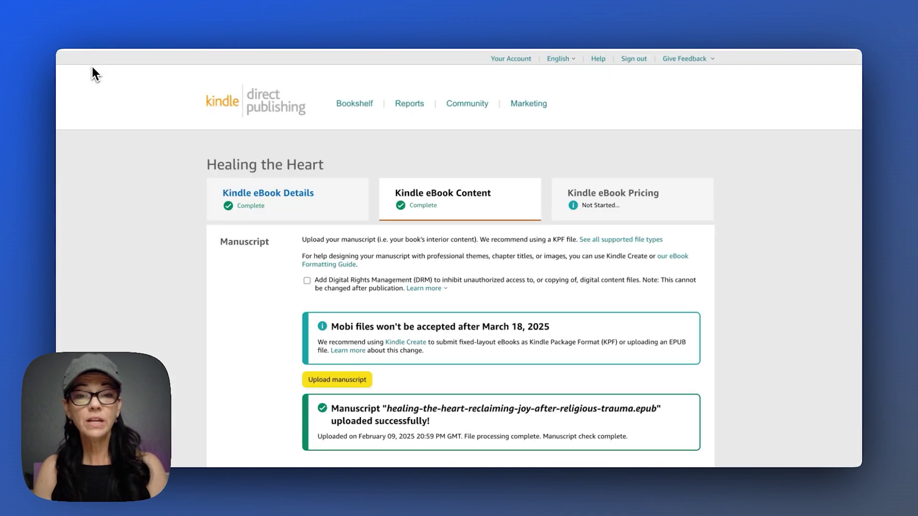